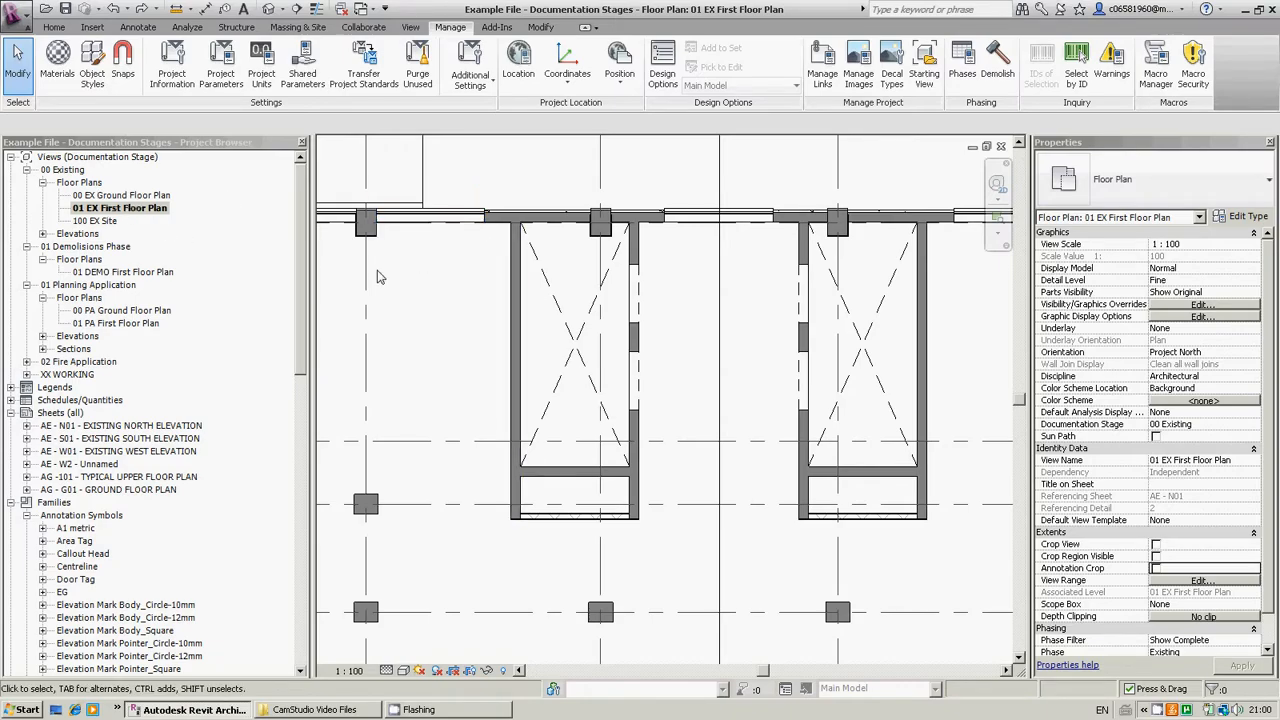
Step: Open the 01 DEMO First Floor Plan and 01 PA First Floor Plan views and bring up the phasing properties
double_click(125, 272)
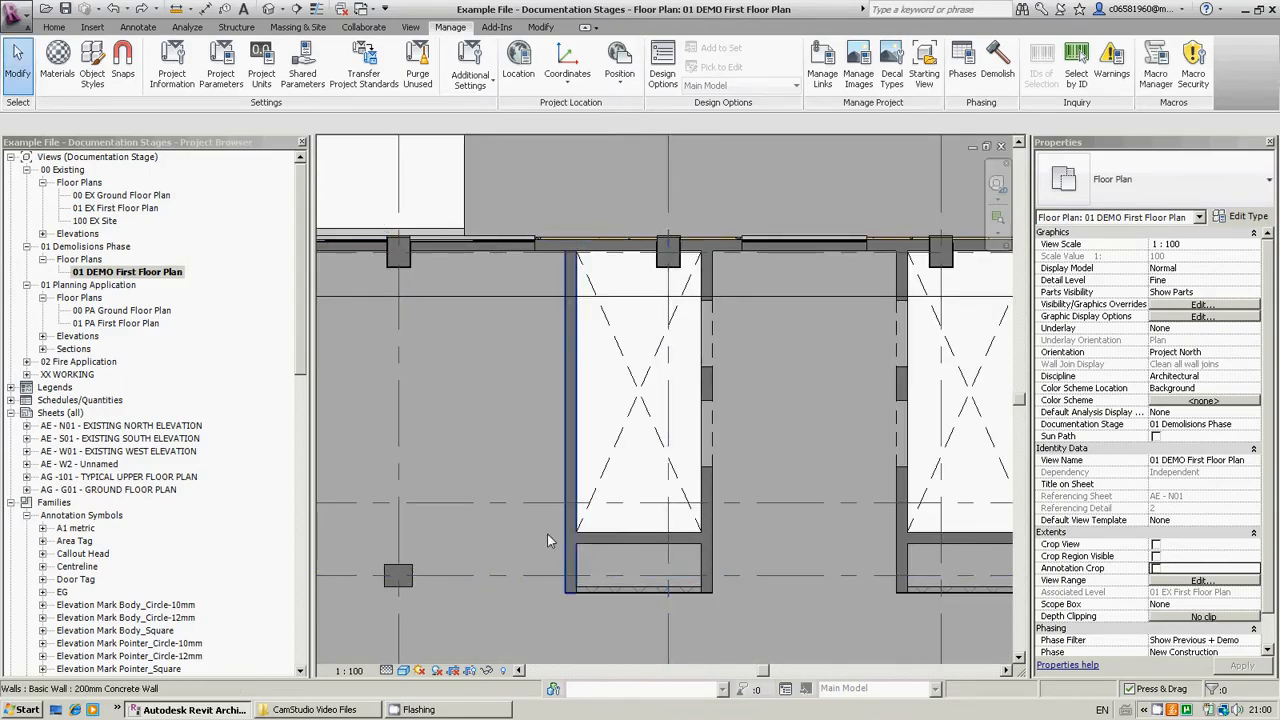
double_click(118, 325)
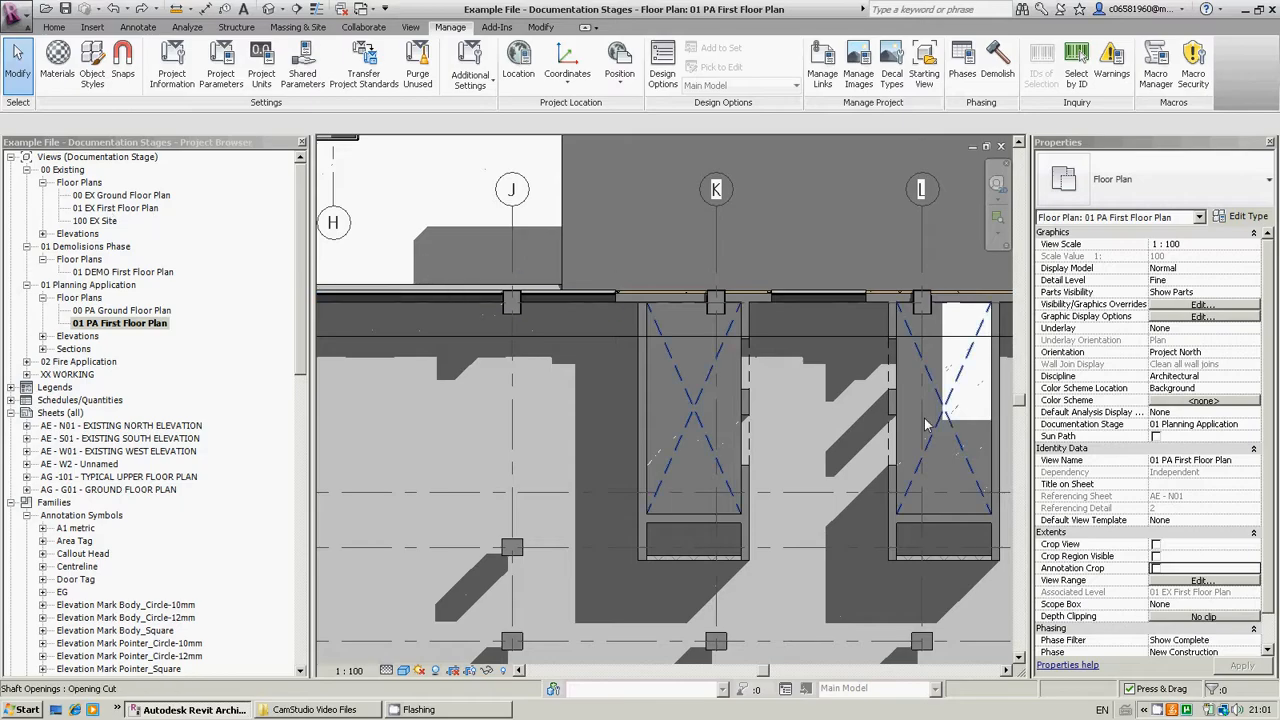
scroll(1216, 610, "down", 2)
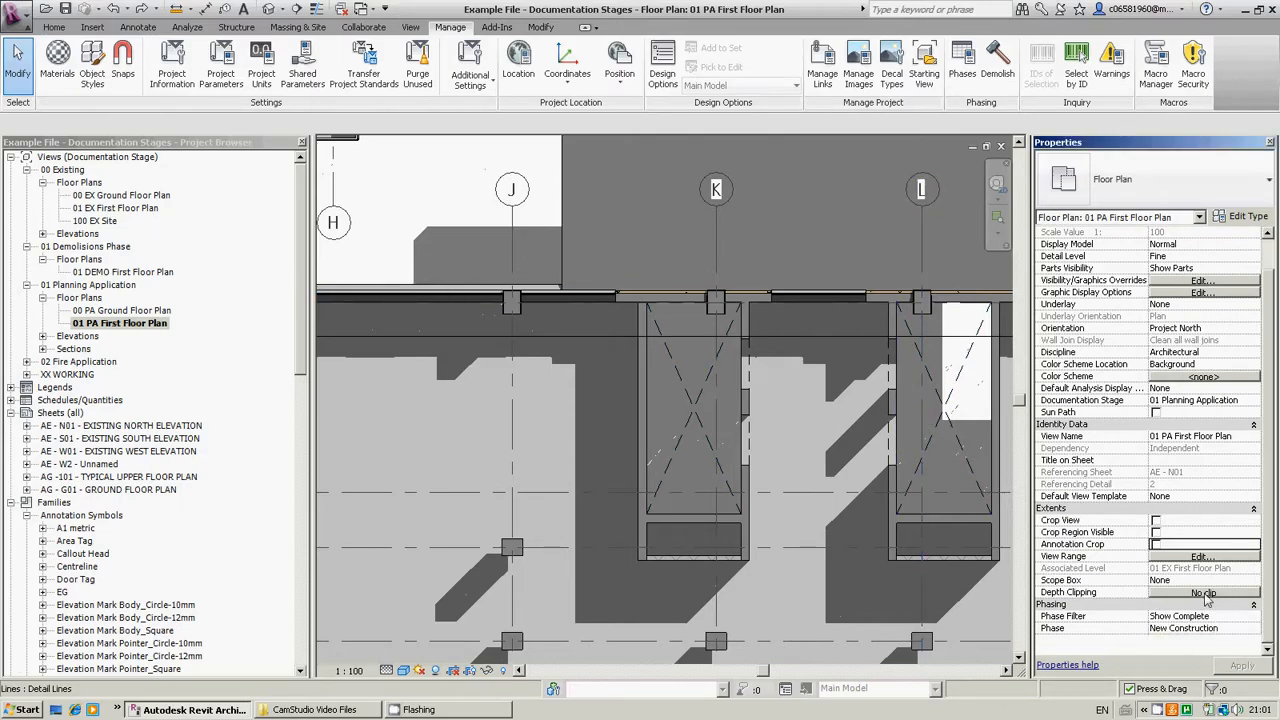
Step: Open the 01 EX First Floor Plan view and examine its Phase and Phase Filter properties against the existing layout
double_click(115, 208)
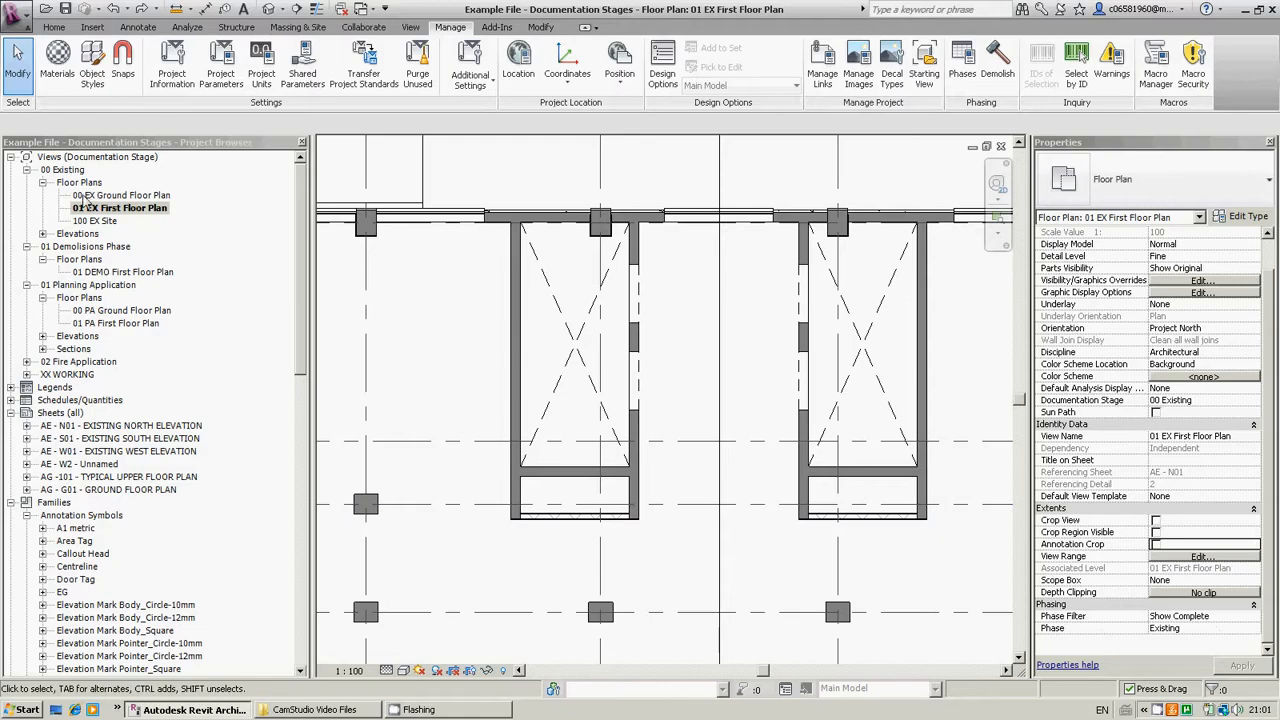
left_click(1252, 628)
left_click(1252, 628)
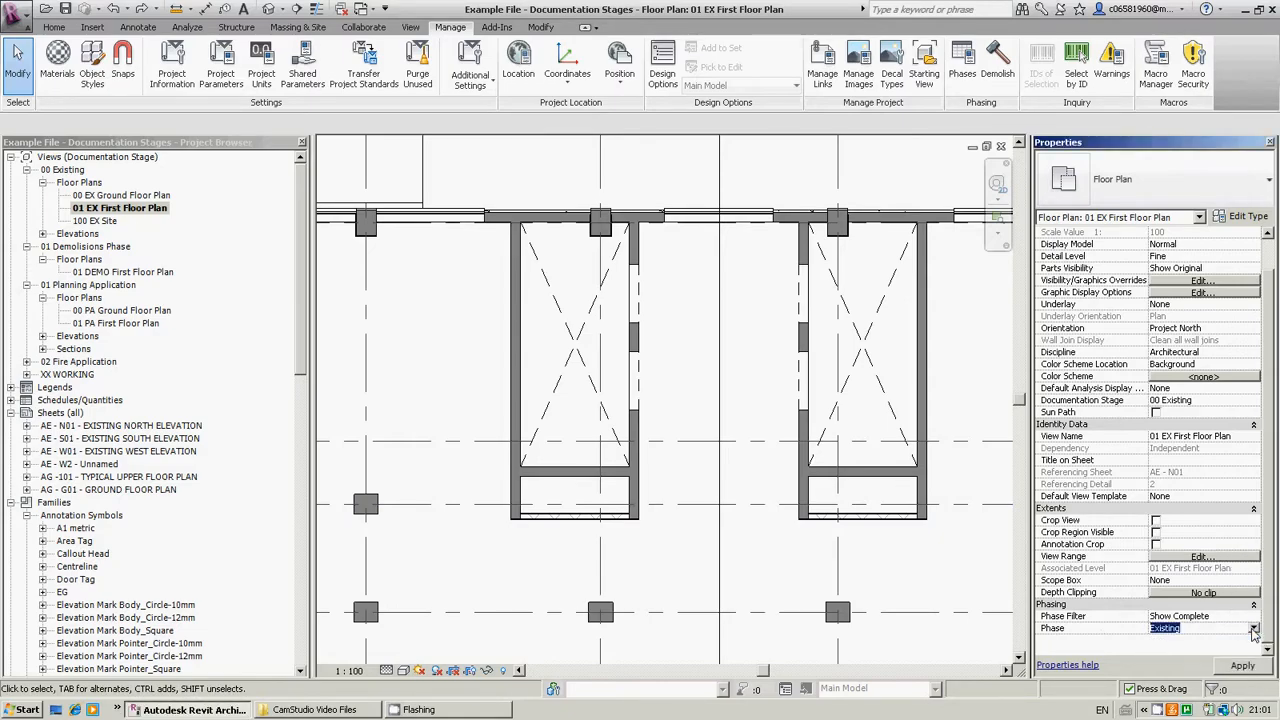
left_click(1192, 628)
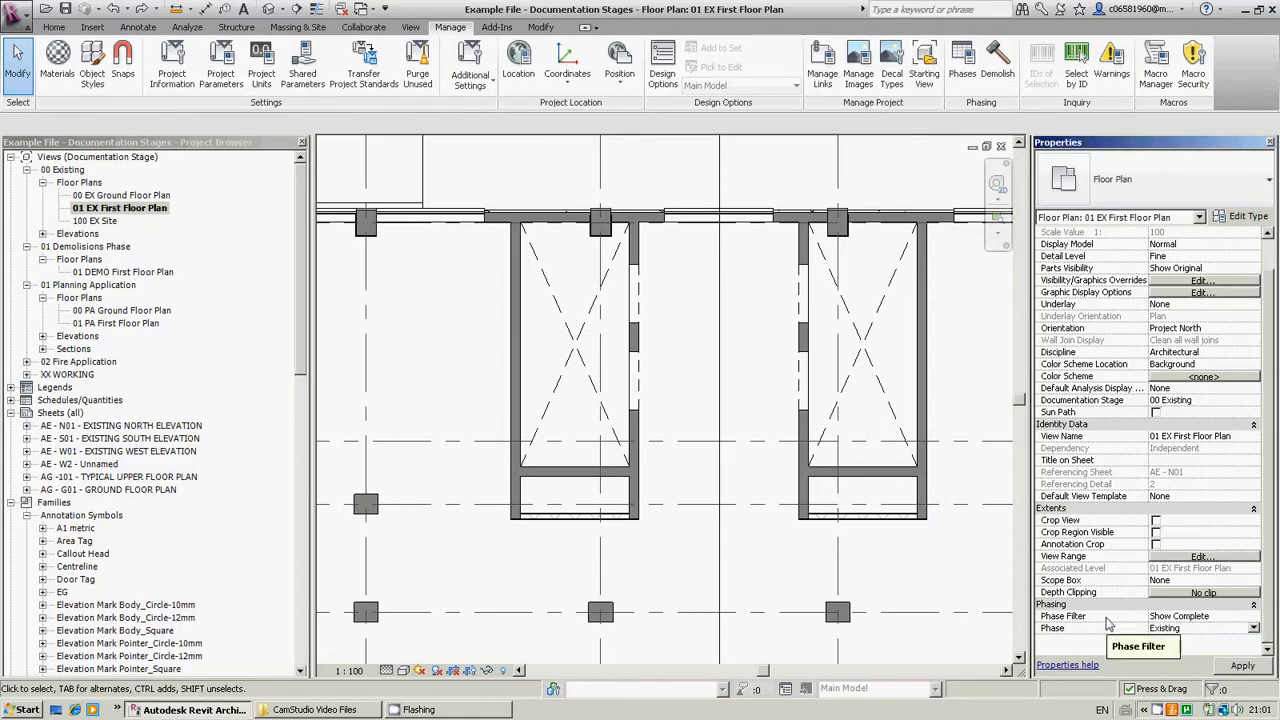
left_click(1222, 616)
left_click(1222, 616)
left_click_drag(1152, 616, 1225, 616)
left_click(1228, 616)
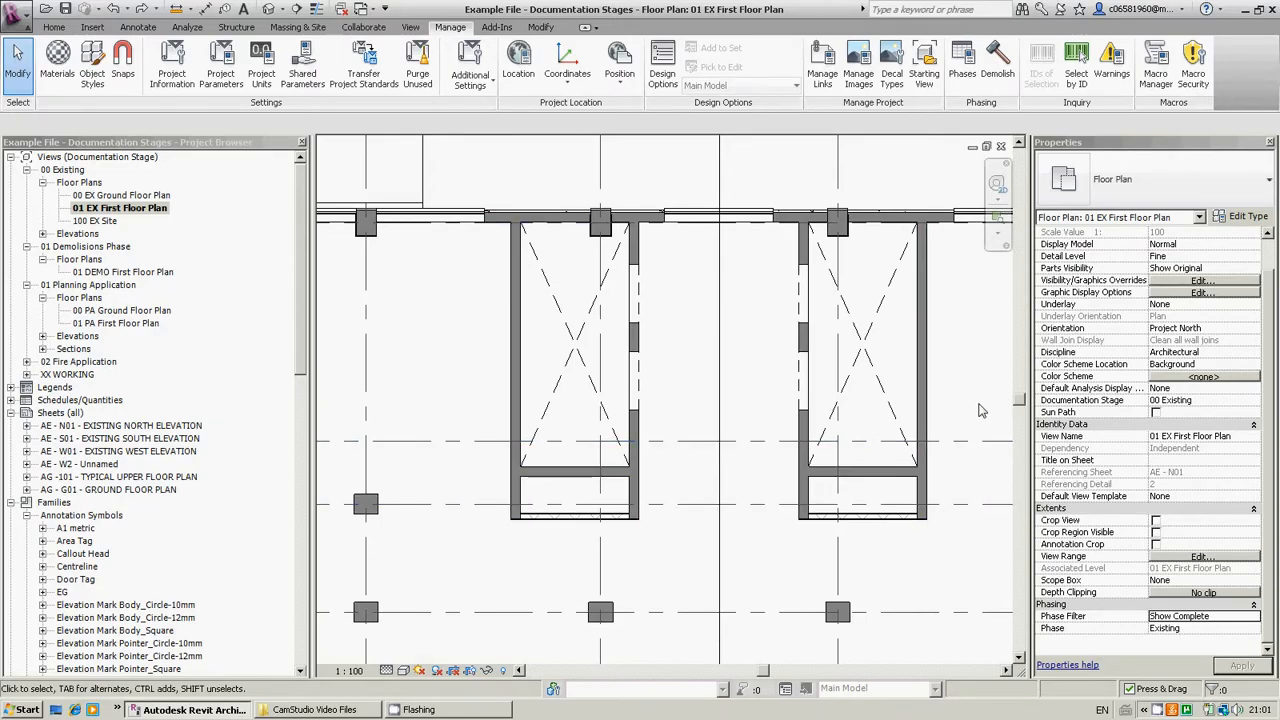
scroll(760, 360, "down", 8)
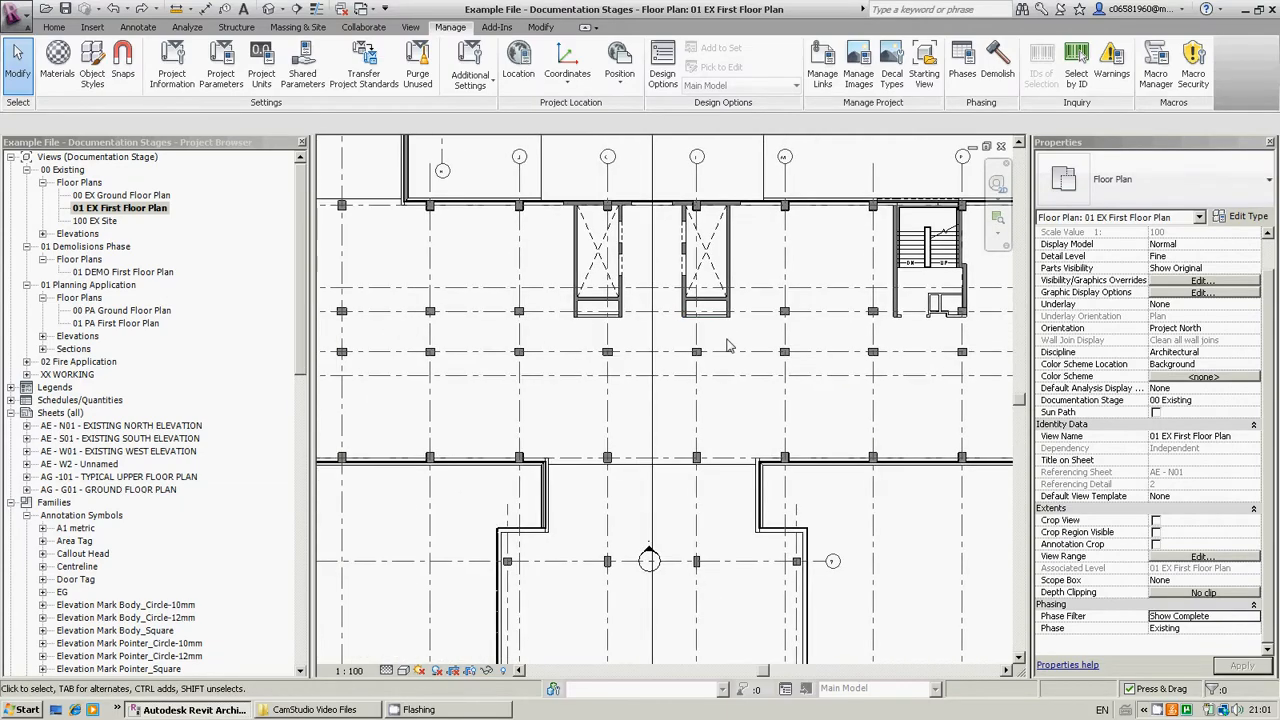
scroll(709, 315, "up", 6)
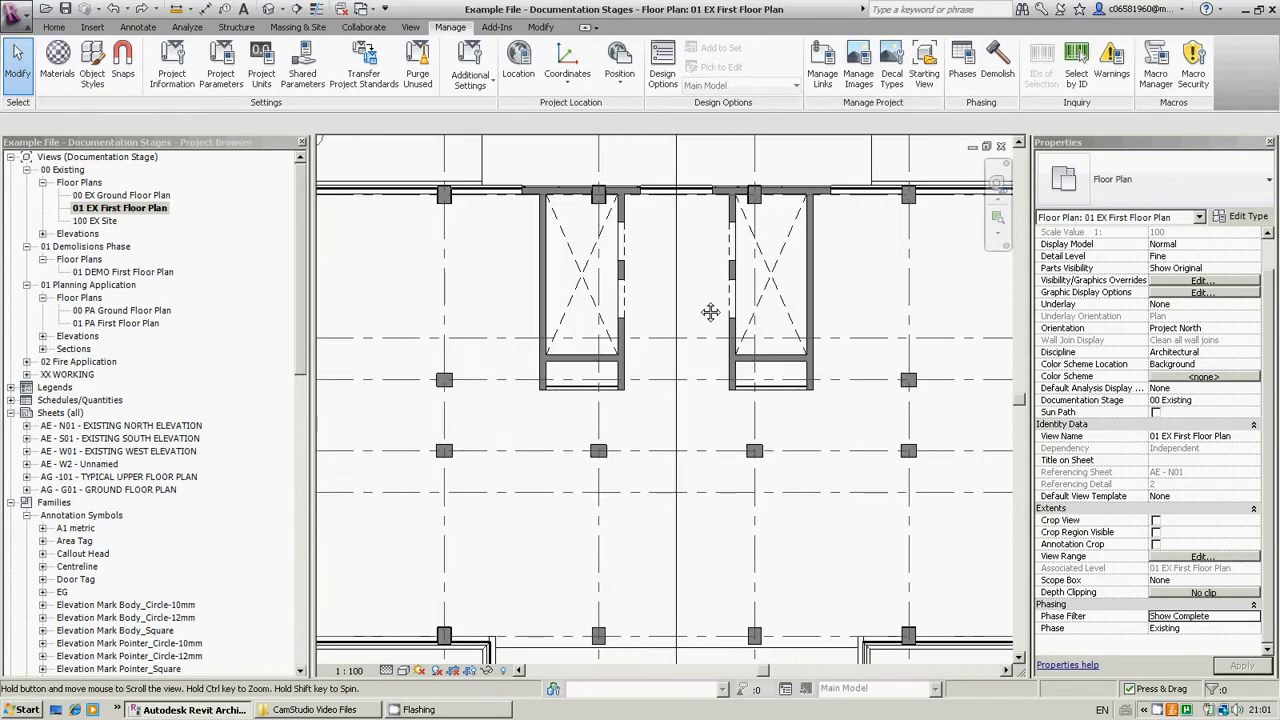
Step: Open the 01 DEMO First Floor Plan view and examine its Phase and Phase Filter properties
double_click(124, 276)
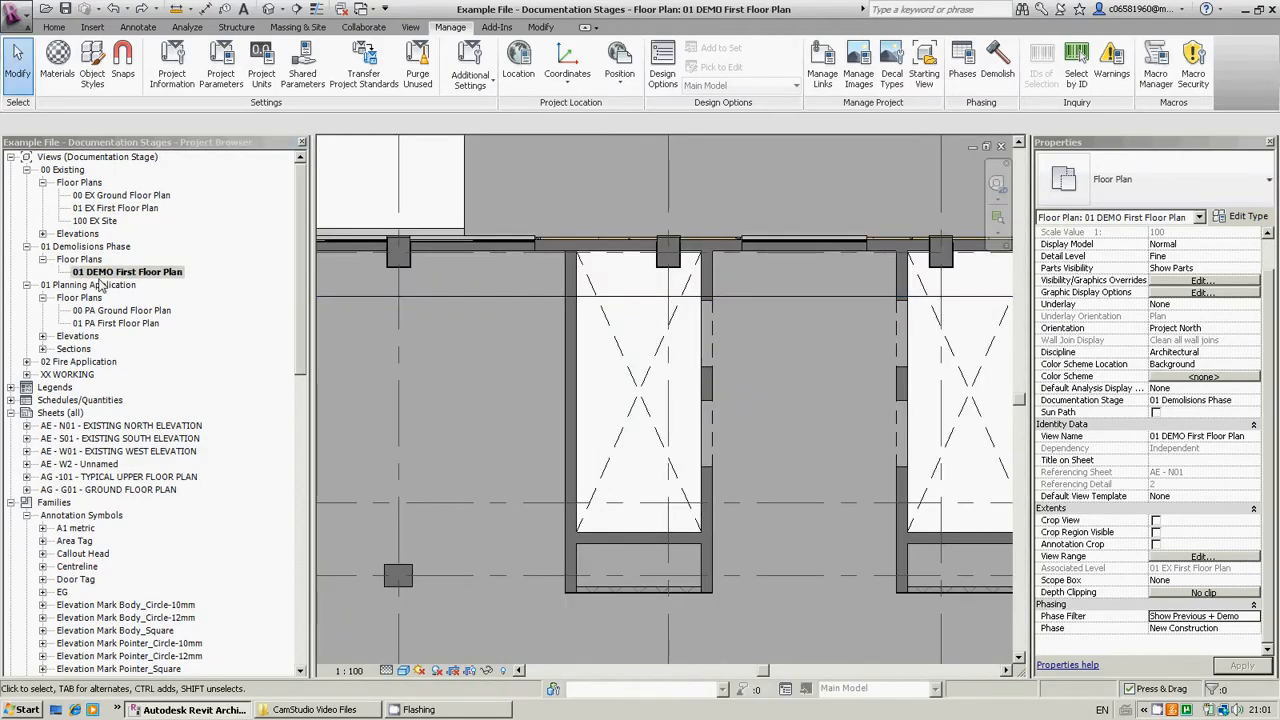
scroll(787, 373, "down", 2)
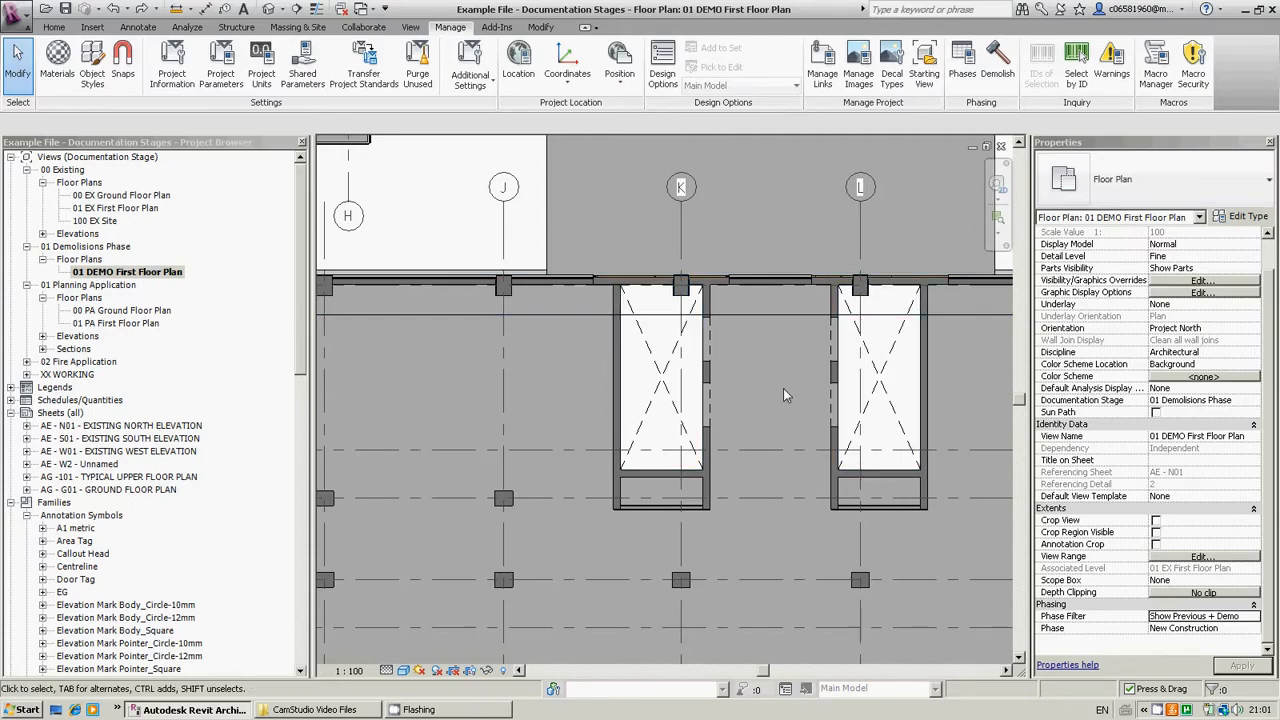
middle_click_drag(777, 411, 780, 382)
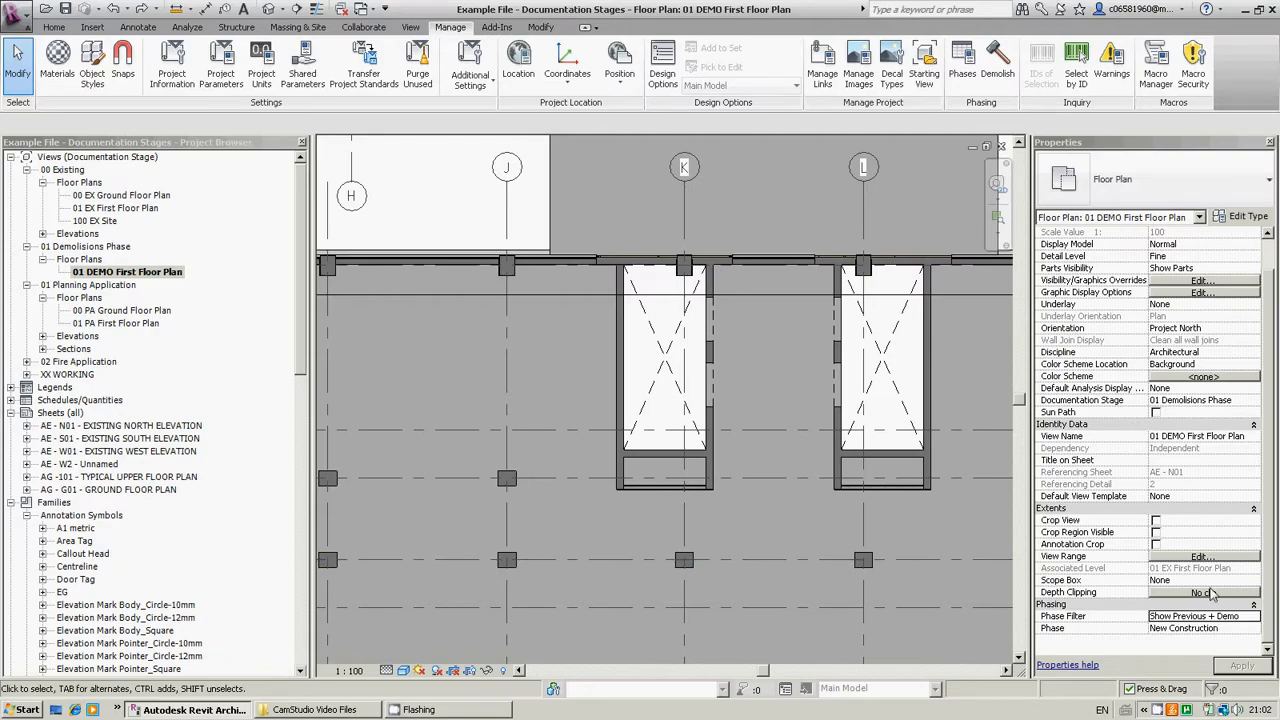
left_click(1231, 632)
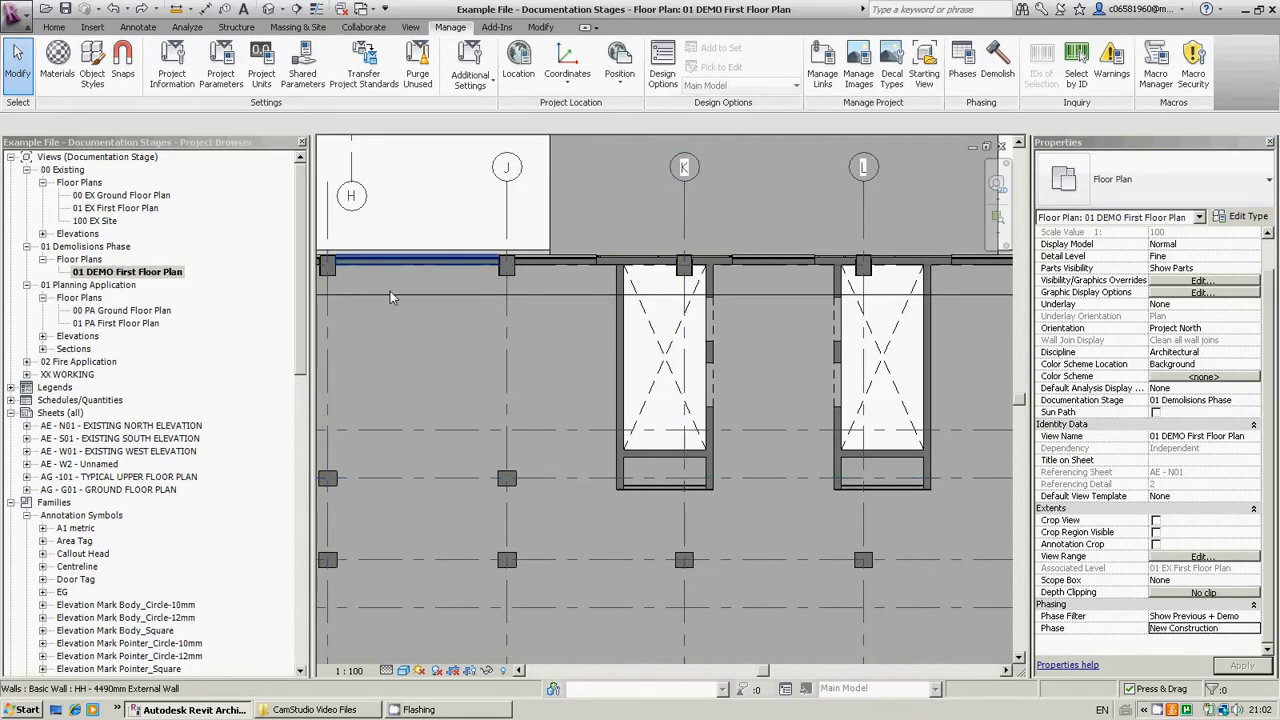
left_click(1219, 618)
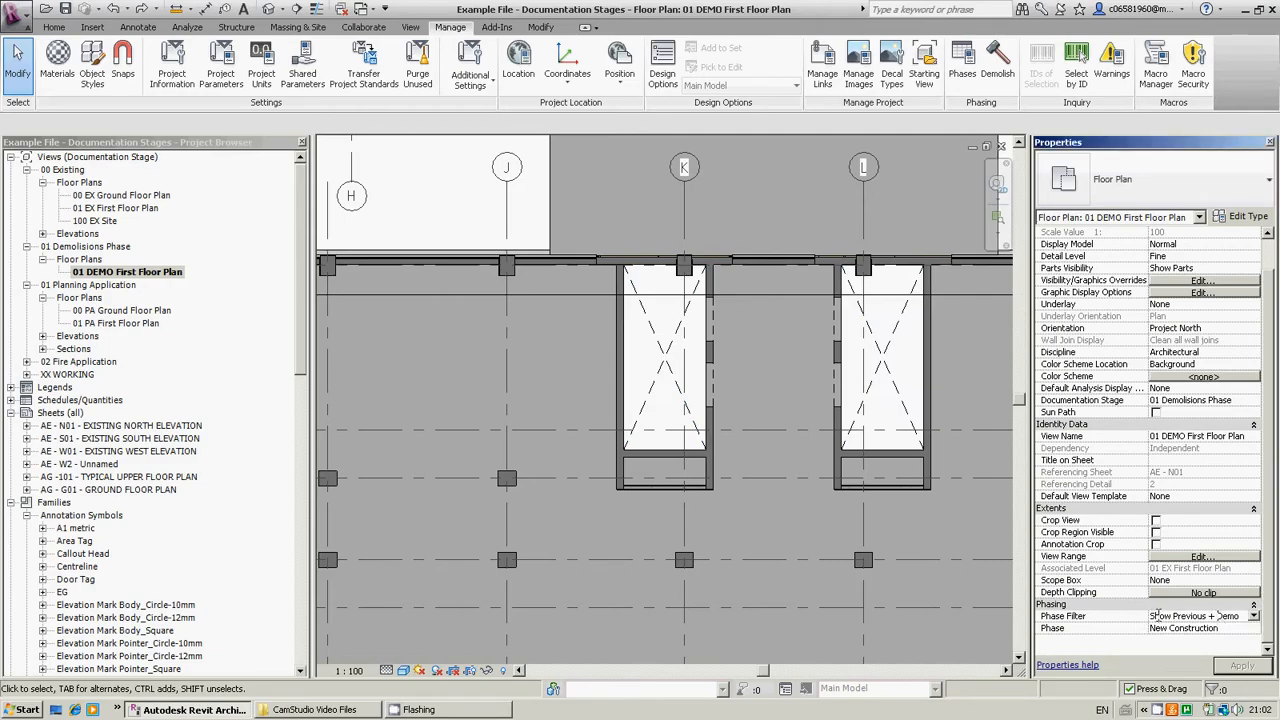
left_click_drag(1152, 616, 1245, 620)
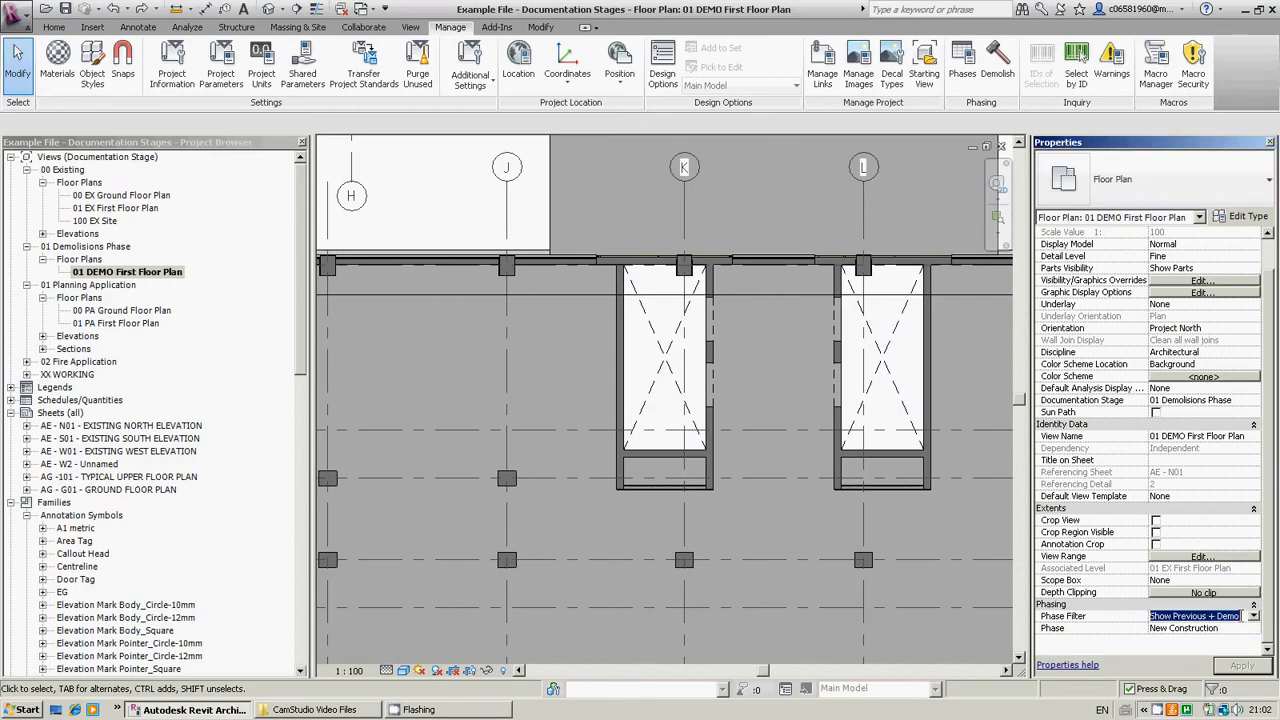
left_click(1238, 616)
left_click_drag(1150, 616, 1204, 613)
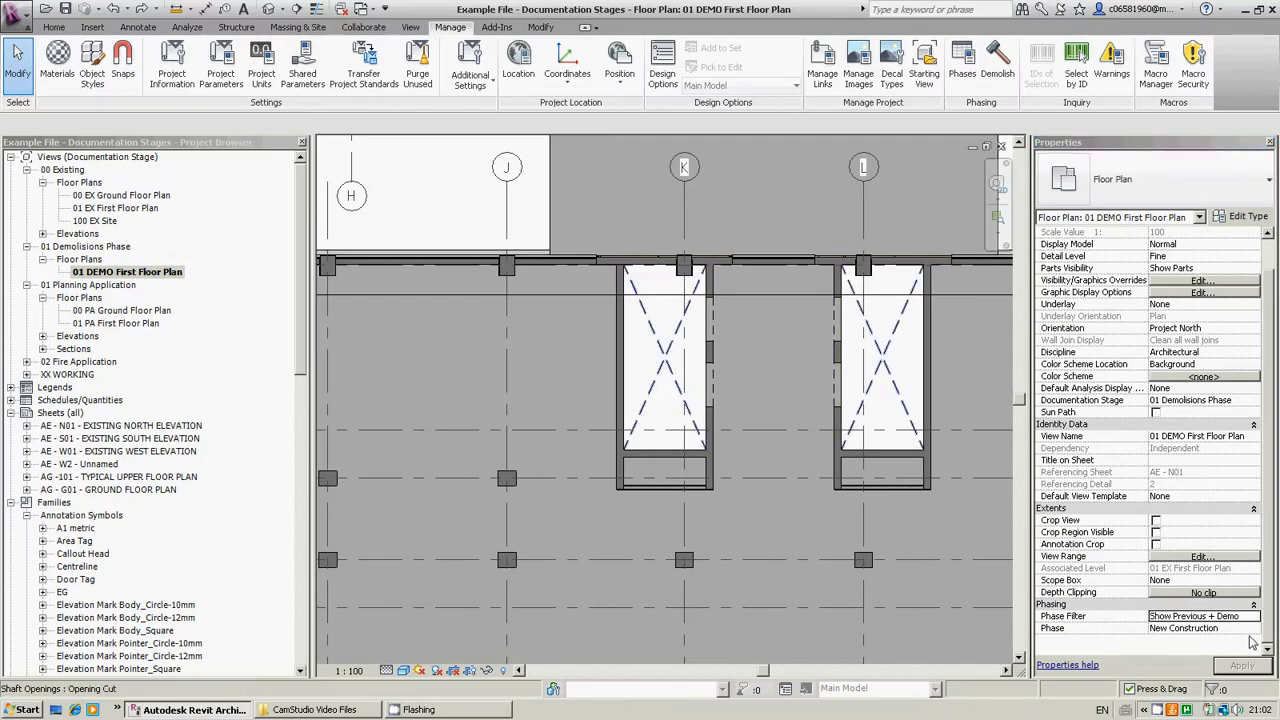
left_click(1231, 619)
left_click_drag(1219, 616, 1241, 617)
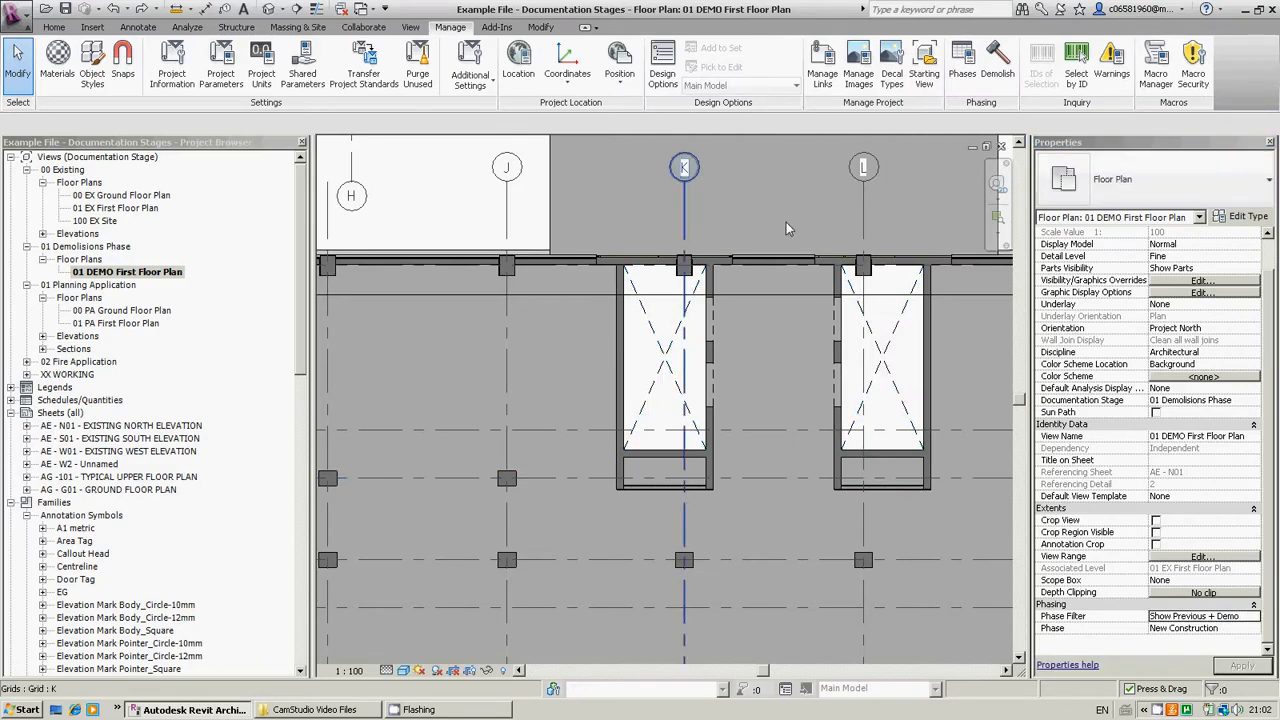
Step: Open the project's Phasing settings and review the project phases and the list of phase filters
left_click(963, 75)
left_click(748, 405)
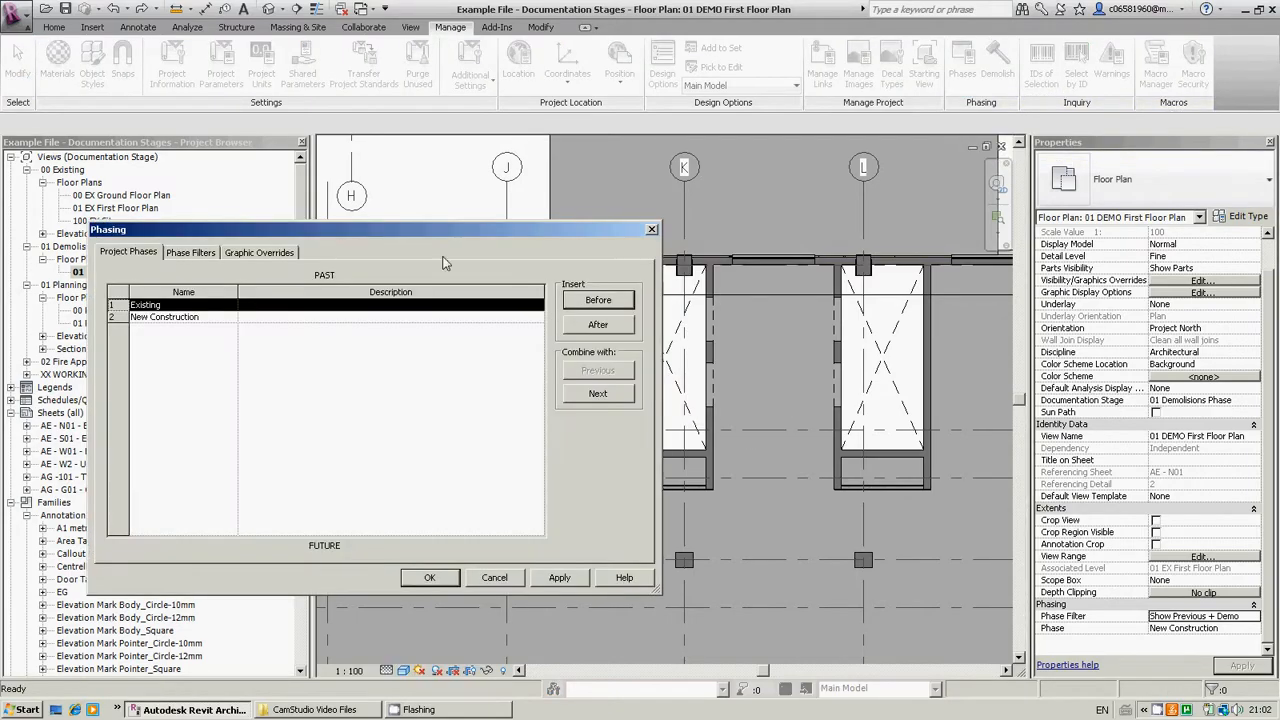
left_click_drag(396, 231, 679, 210)
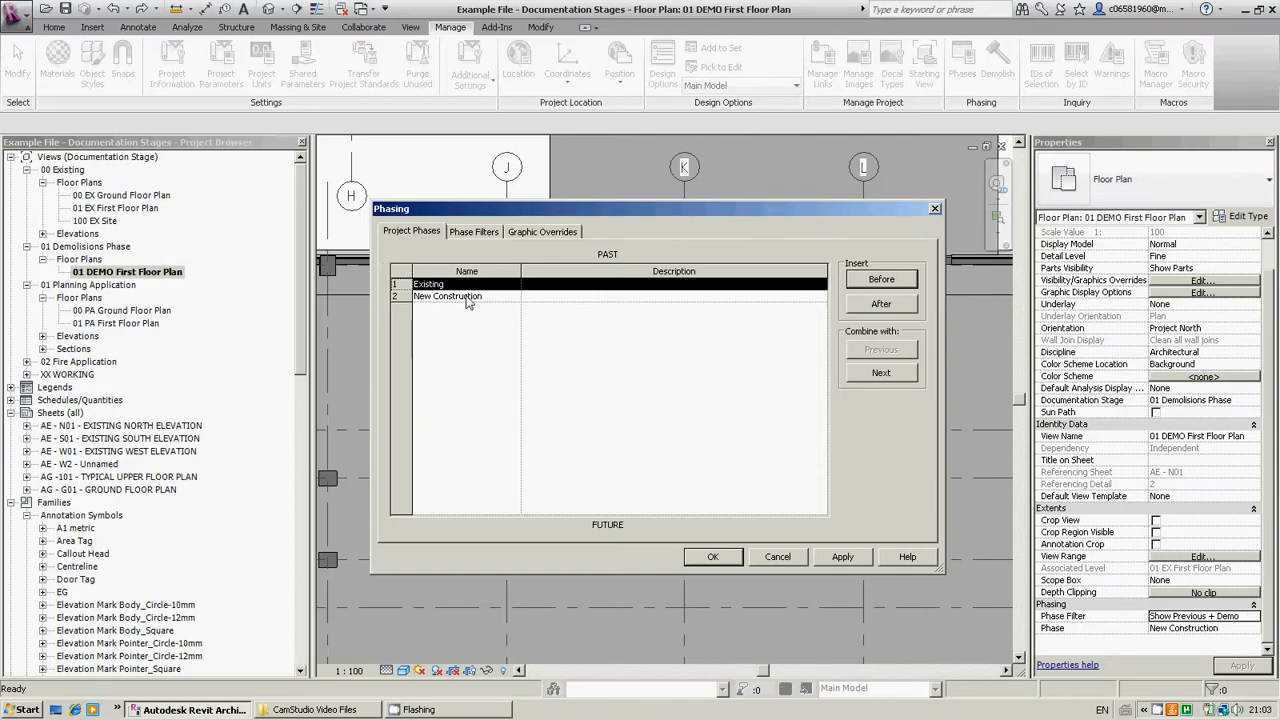
left_click(474, 236)
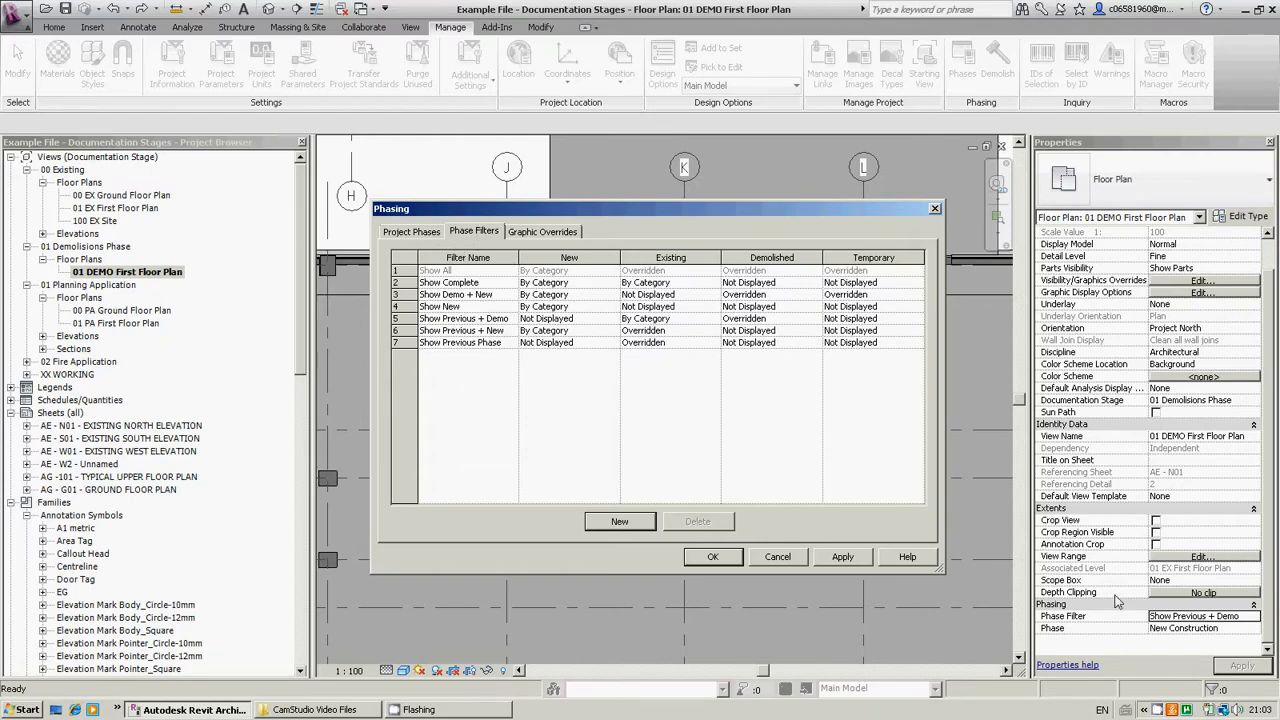
left_click(456, 331)
left_click_drag(425, 331, 521, 334)
left_click(511, 333)
left_click_drag(420, 331, 515, 333)
left_click(510, 330)
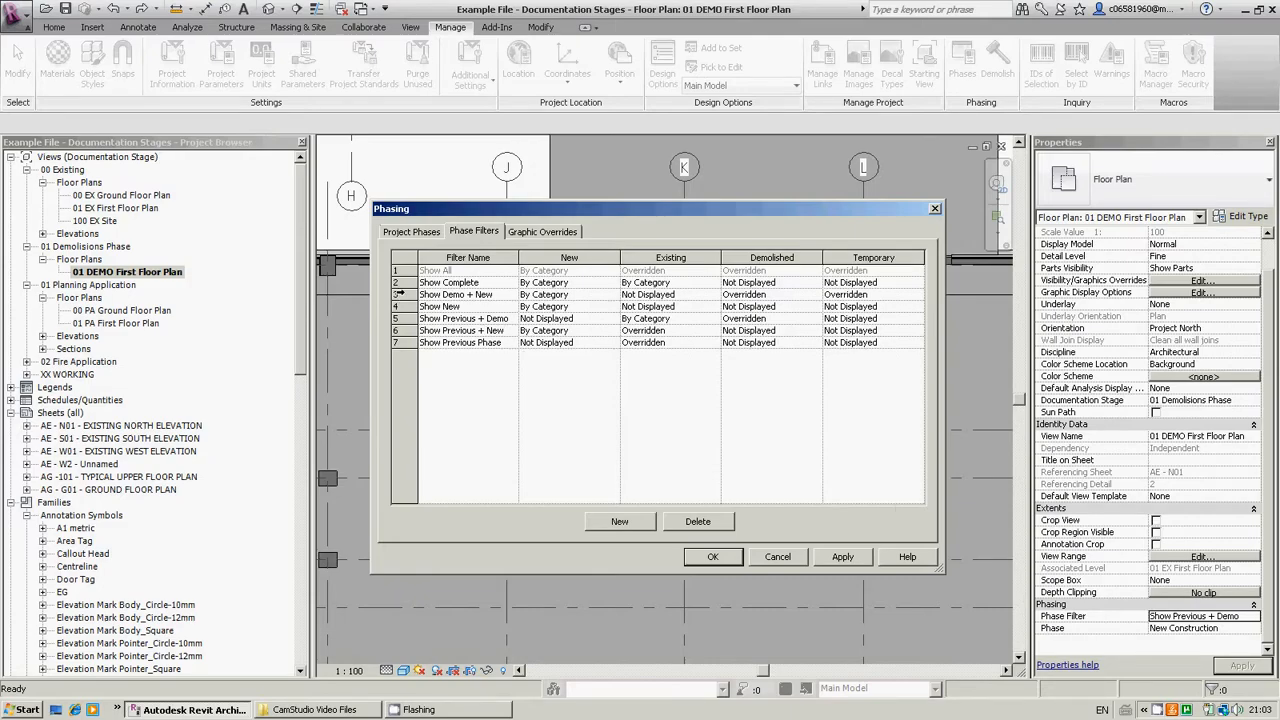
Step: Examine the New, Existing and Demolished display settings of the Show Previous + Demo phase filter
left_click(560, 319)
double_click(587, 320)
left_click(589, 319)
left_click(685, 318)
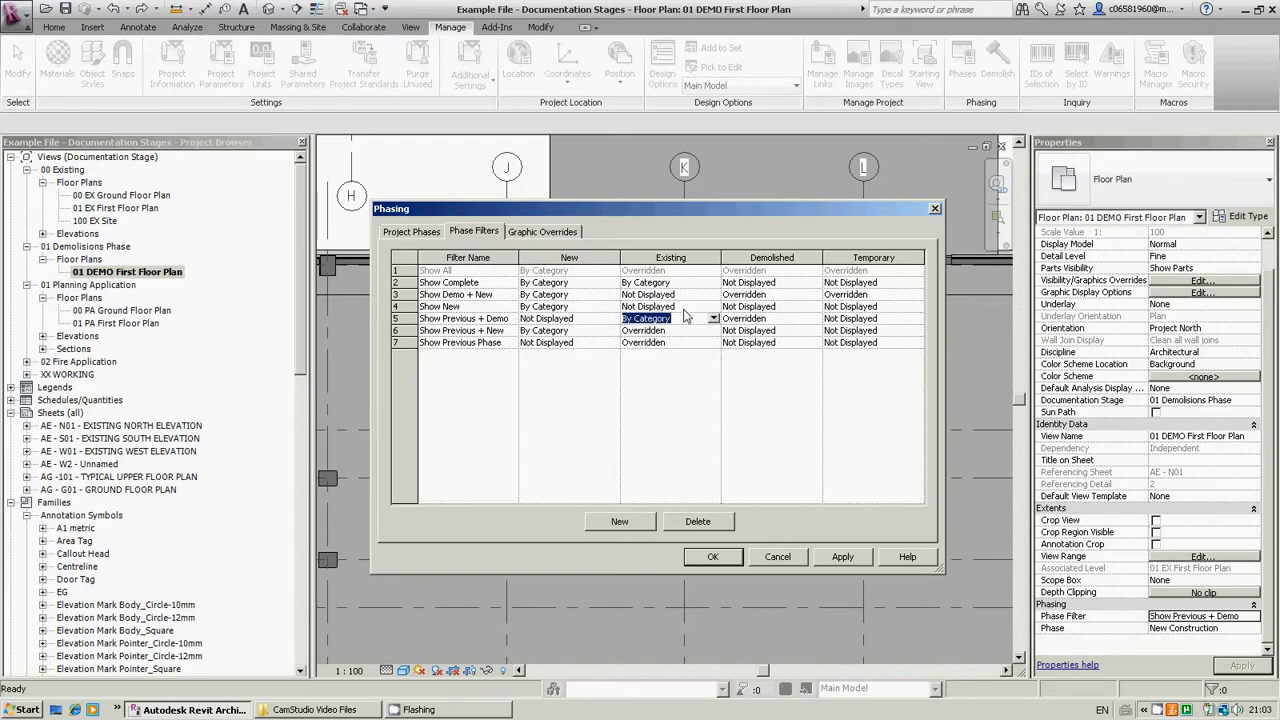
left_click(712, 318)
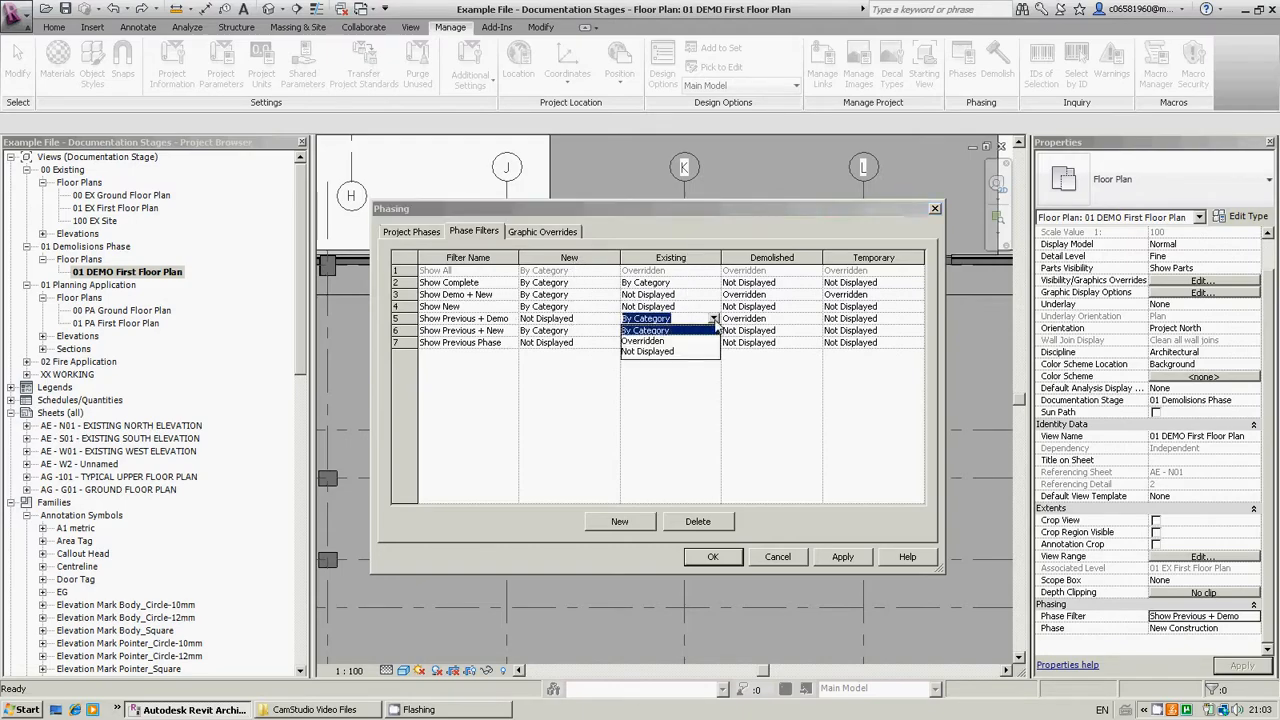
left_click(662, 331)
left_click(692, 320)
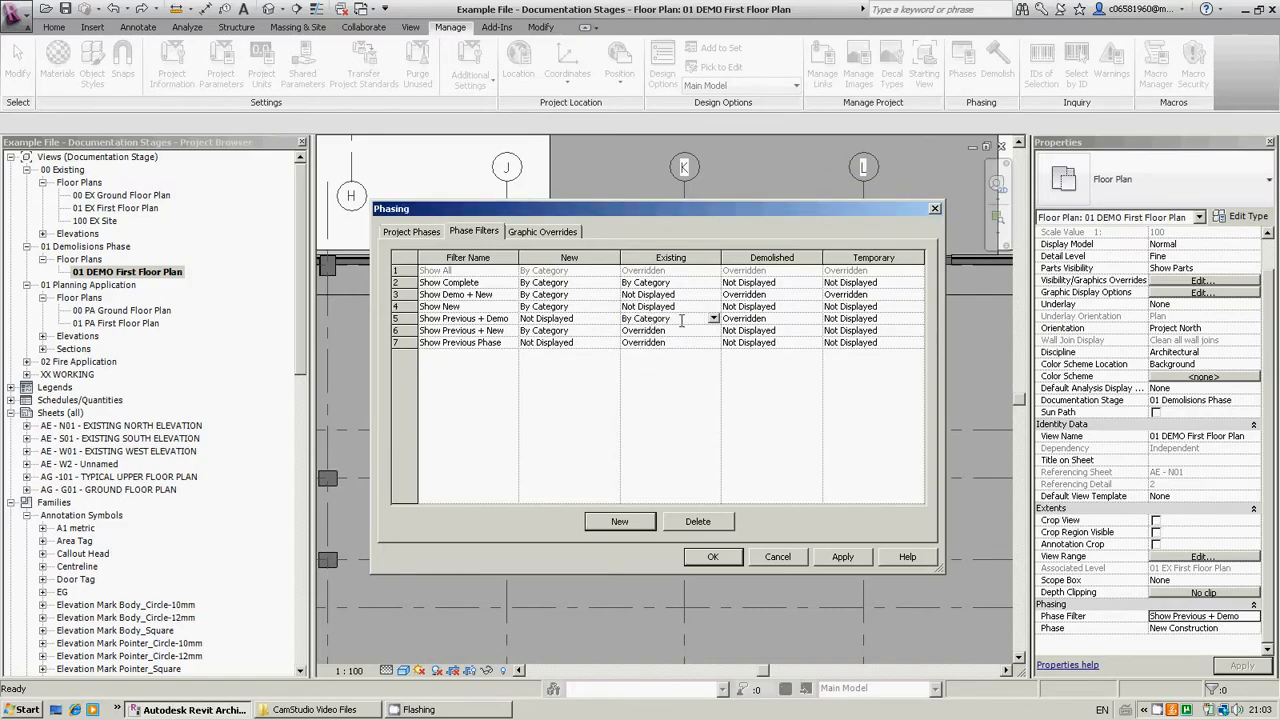
left_click_drag(689, 318, 620, 317)
left_click(693, 319)
left_click(713, 319)
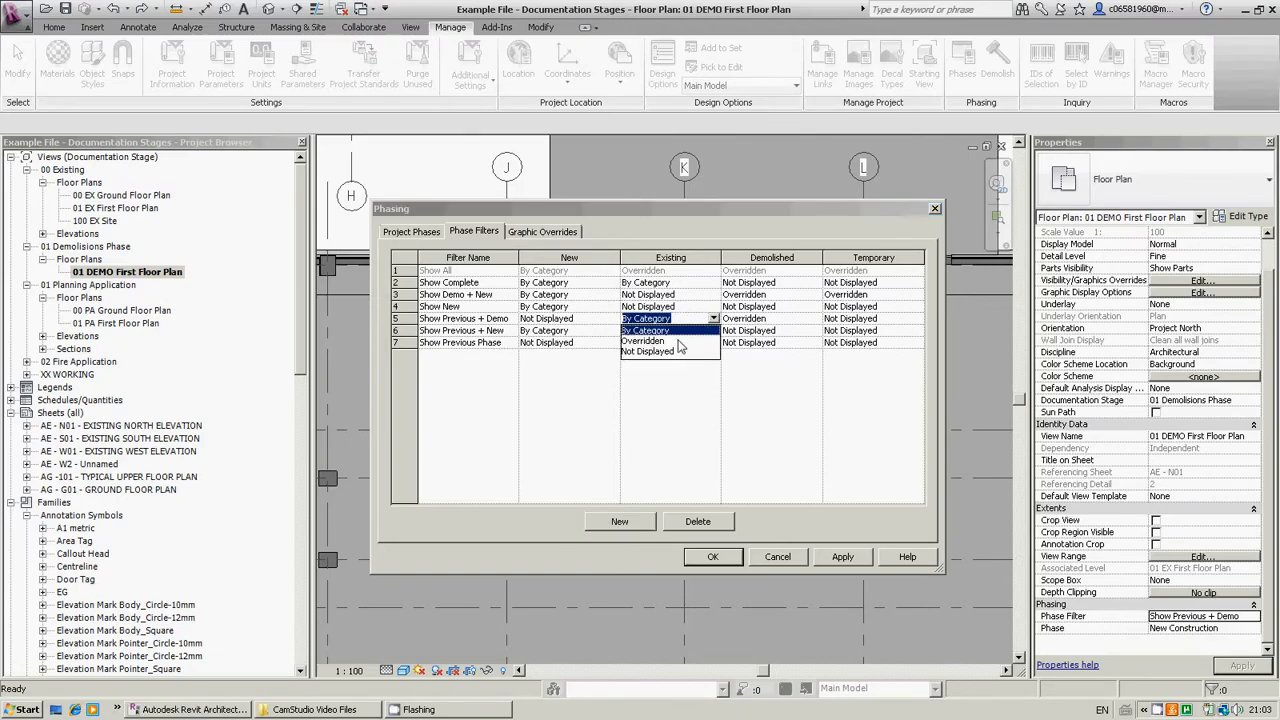
left_click(678, 330)
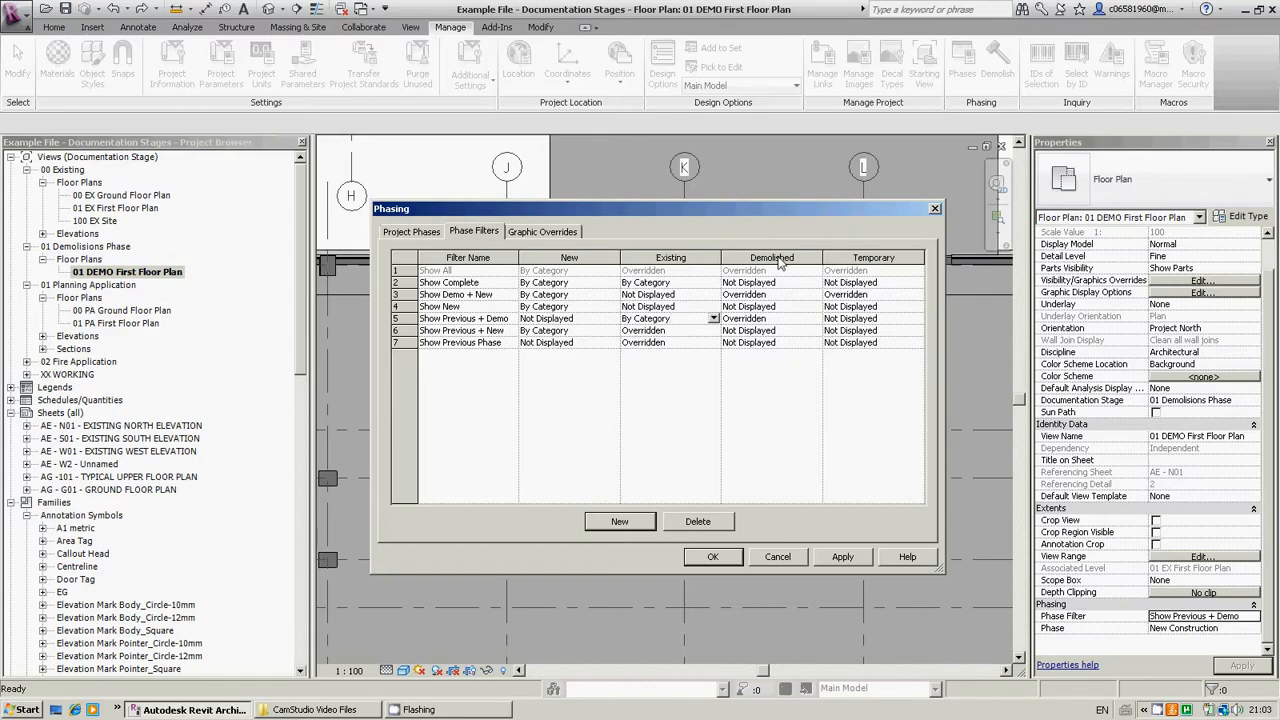
left_click(797, 318)
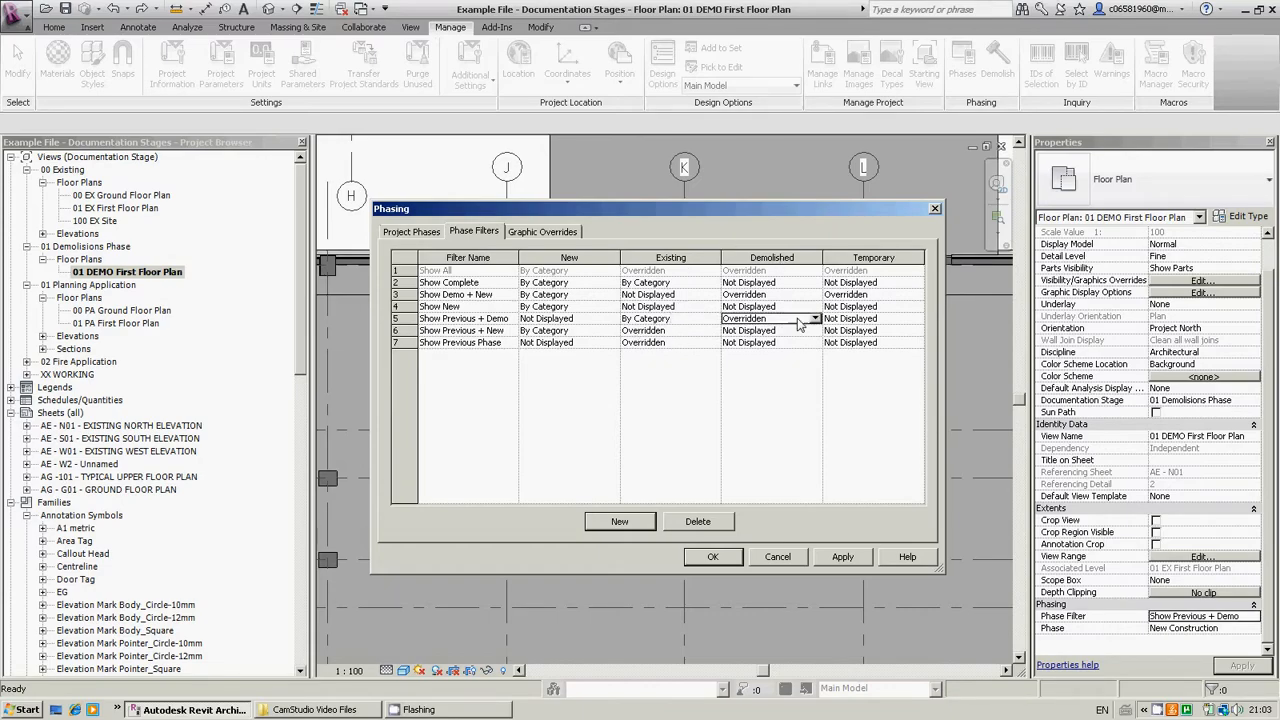
left_click(770, 318)
Step: Bring up the phase graphic overrides and inspect the projection/surface pattern override for the Demolished status
left_click(566, 236)
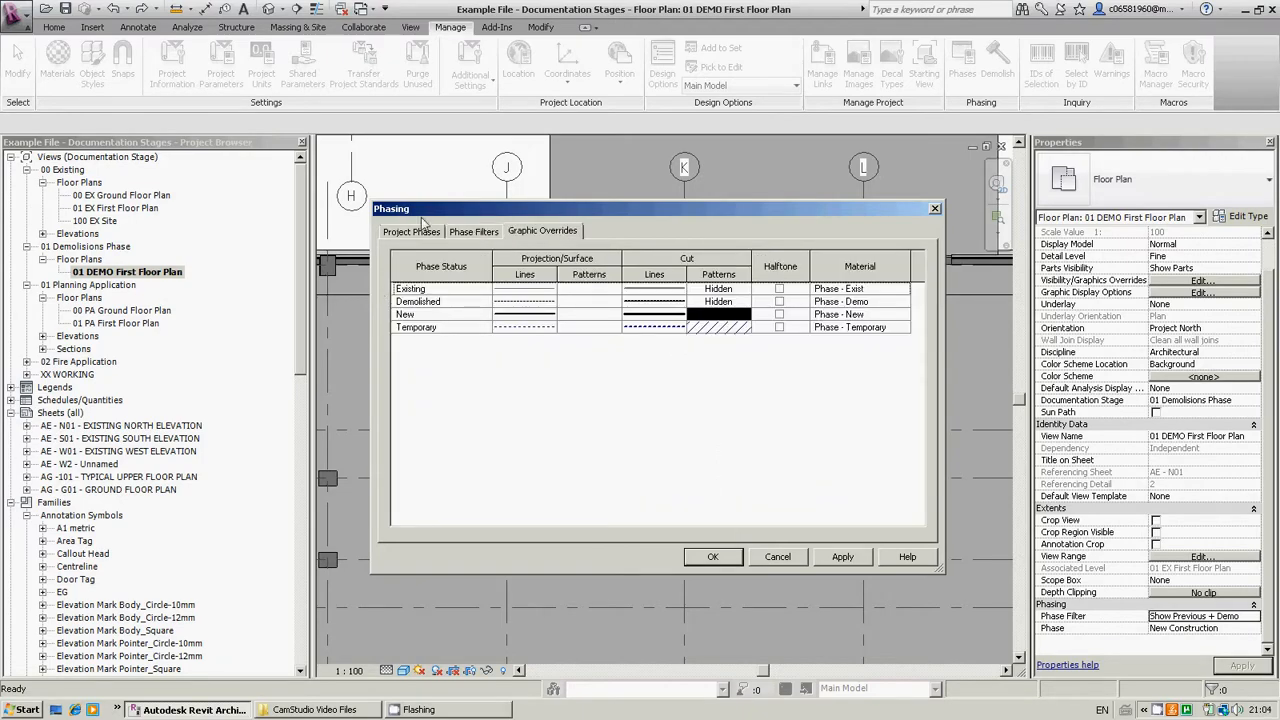
left_click(436, 305)
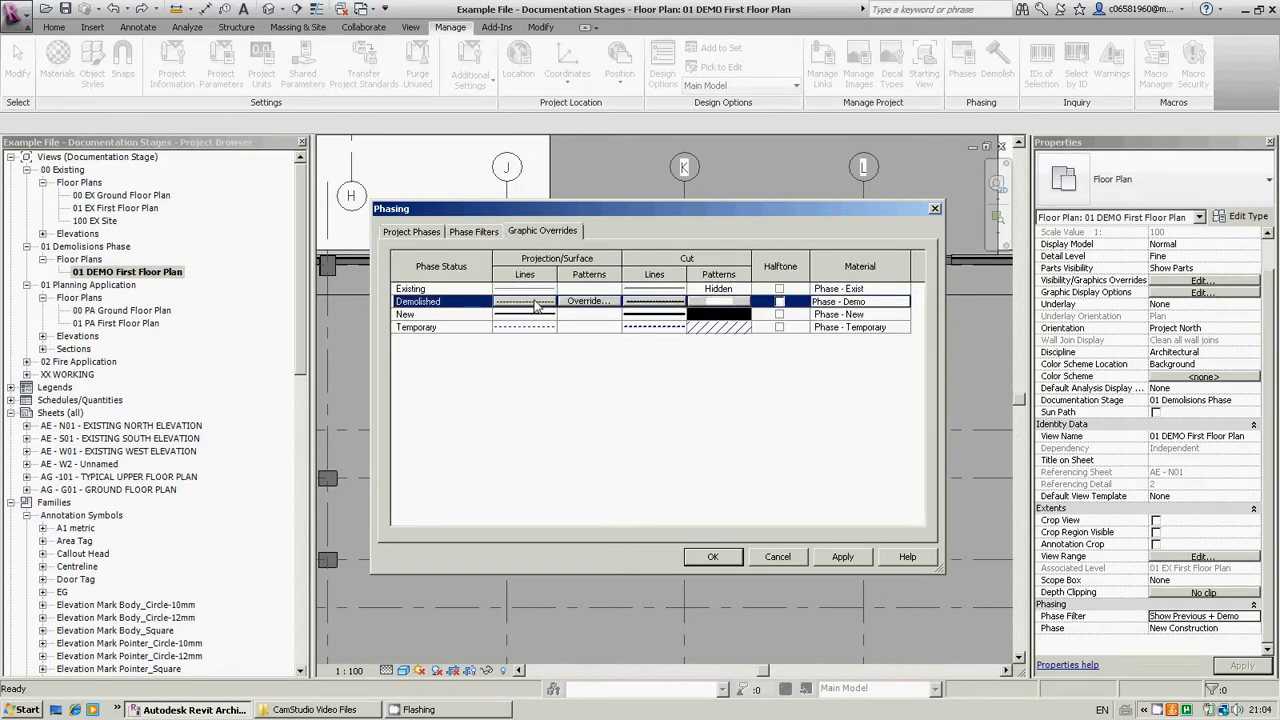
left_click(572, 302)
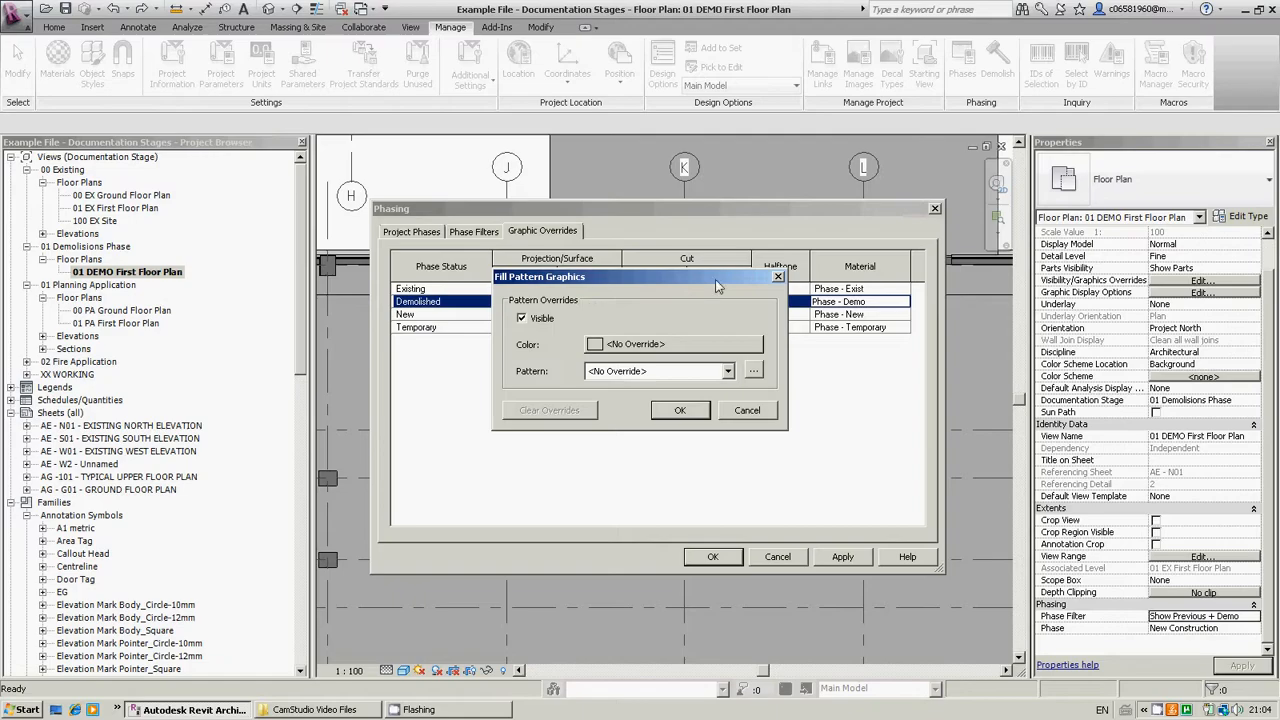
left_click(778, 277)
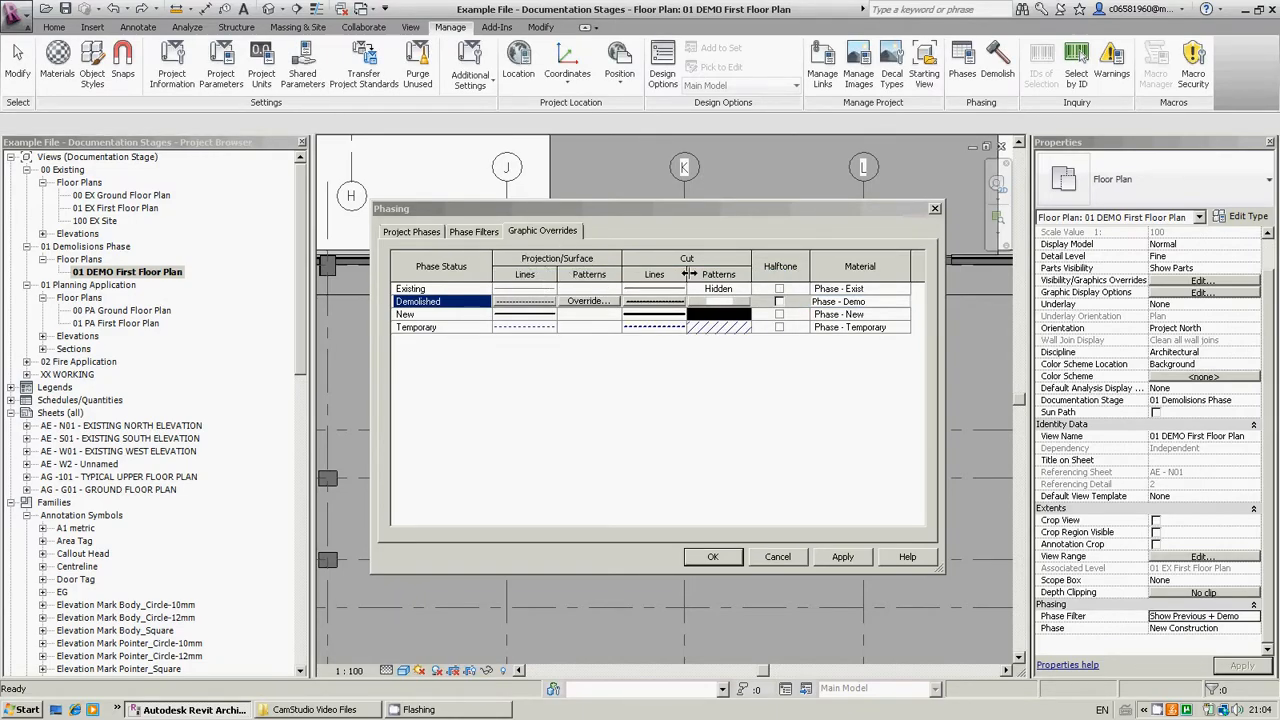
Step: Set the cut line color of the Demolished phase status to red (255, 0, 0)
left_click(664, 302)
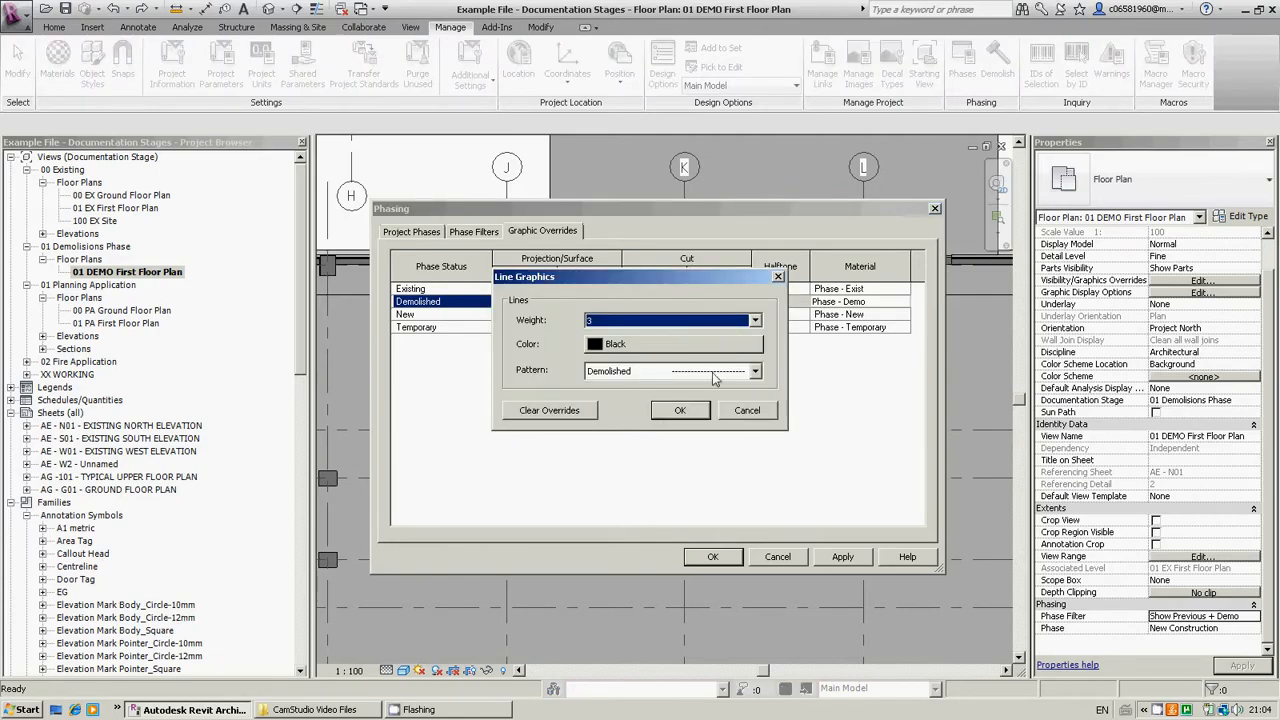
left_click(673, 372)
left_click(625, 172)
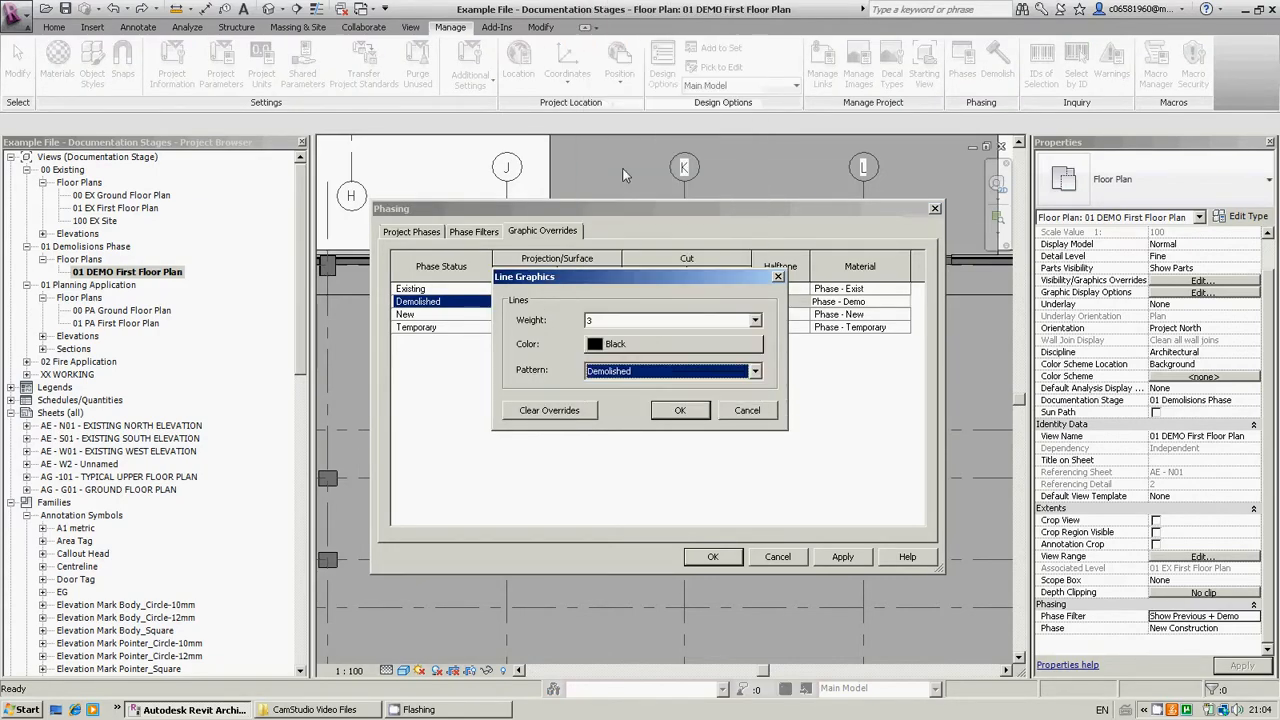
left_click(626, 344)
left_click(493, 365)
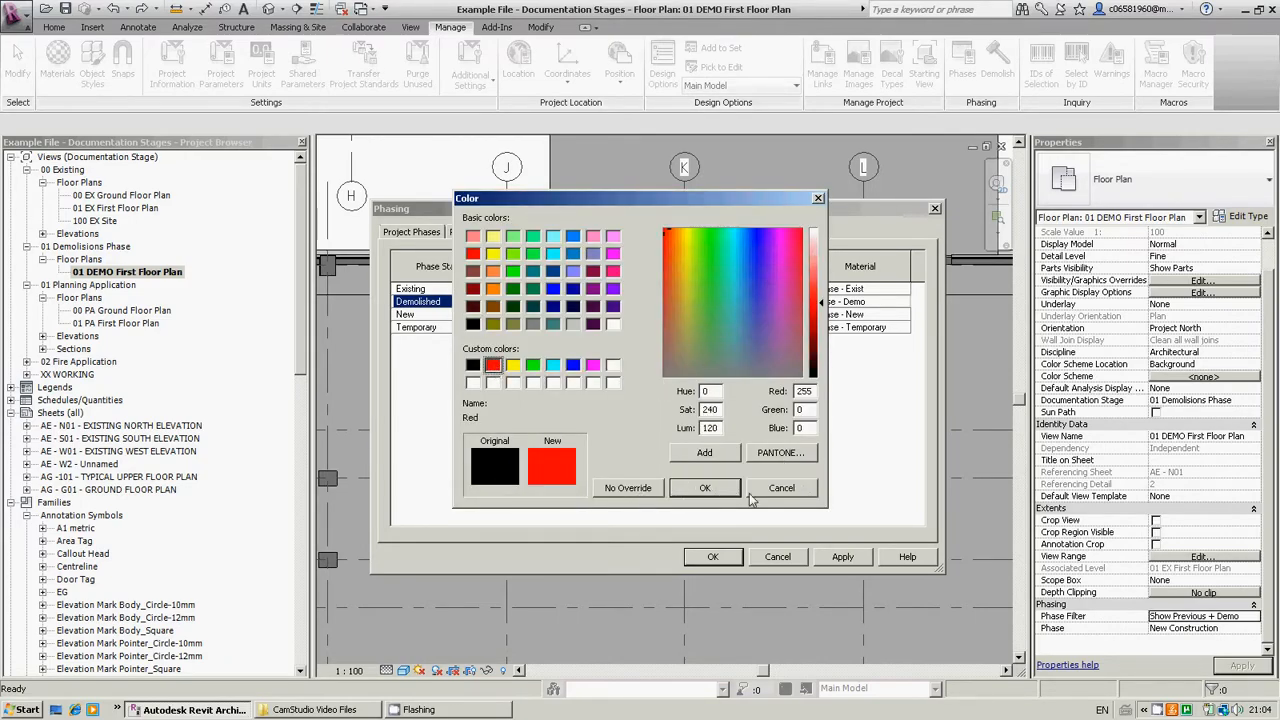
left_click(700, 487)
left_click(695, 411)
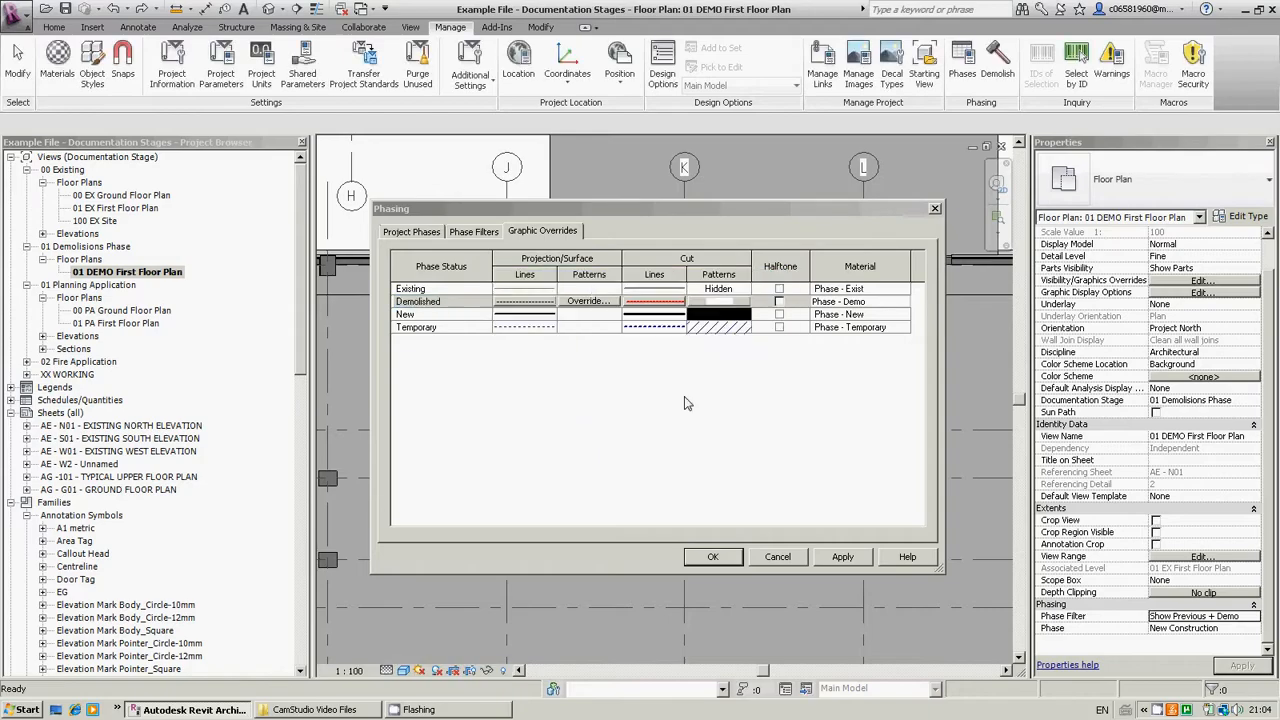
Step: Inspect the cut pattern override for the Demolished phase status, leave it as is, and accept the phasing settings
left_click(715, 303)
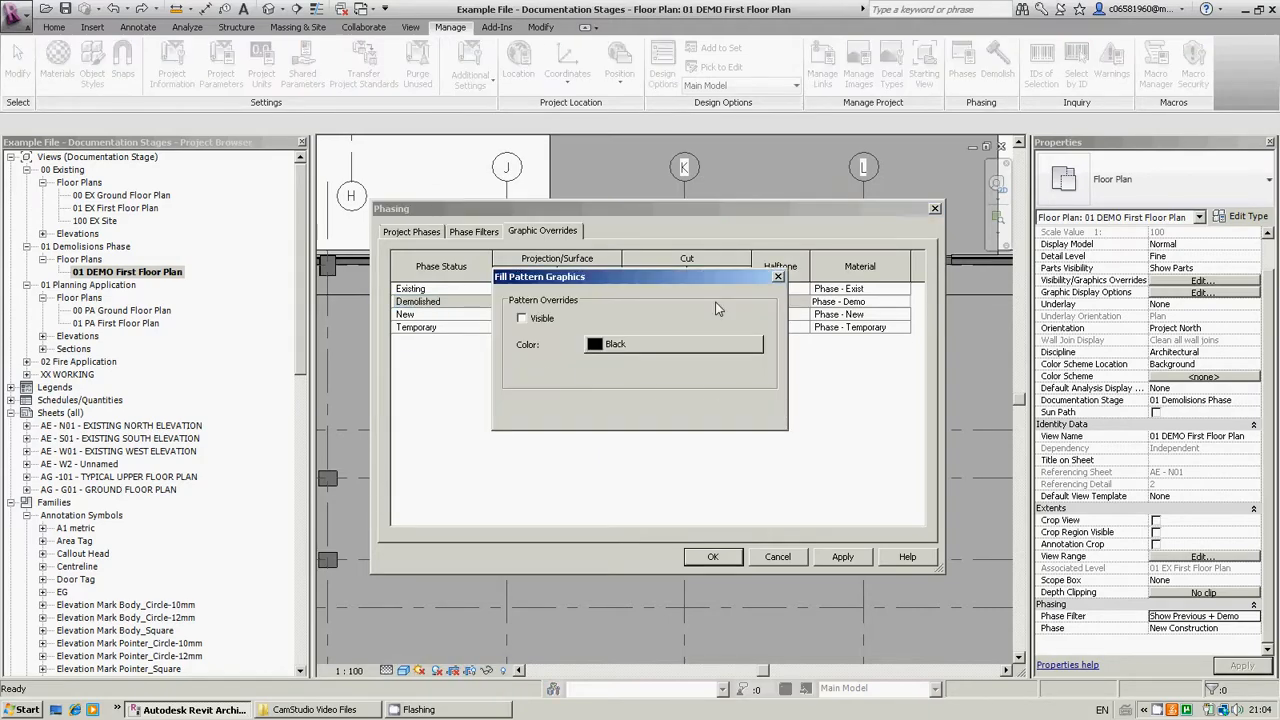
left_click(778, 276)
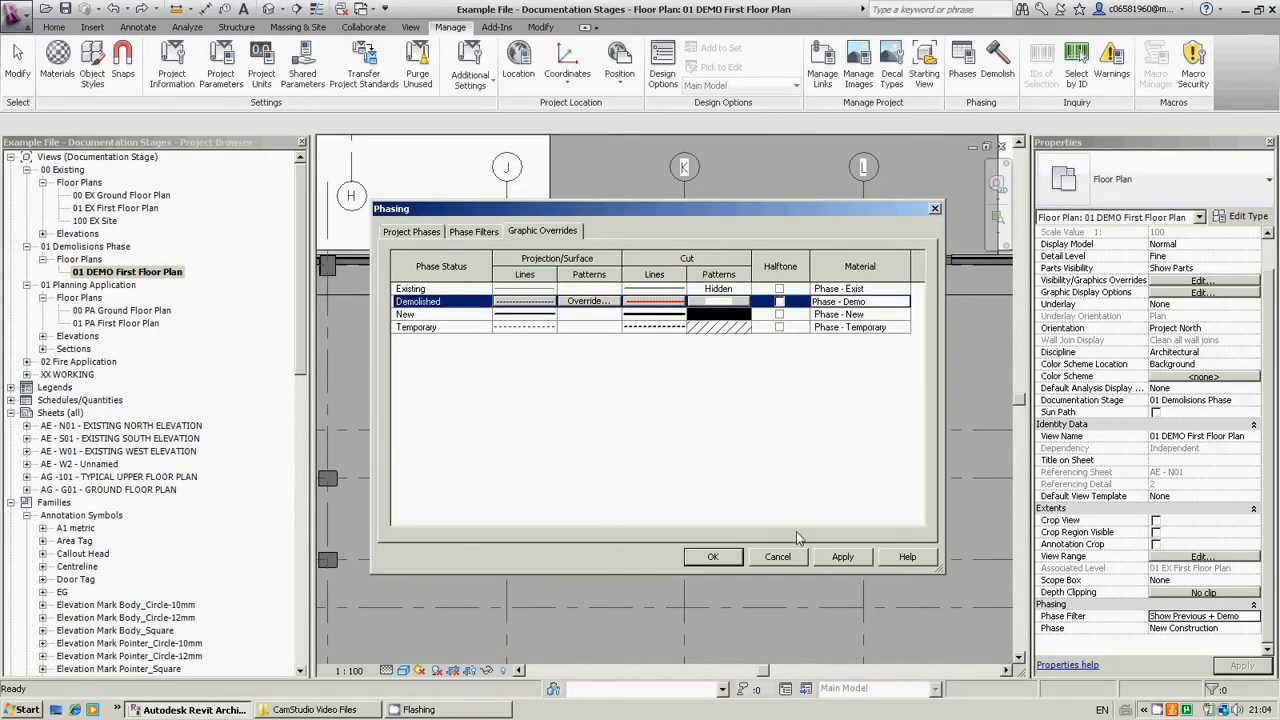
left_click(713, 558)
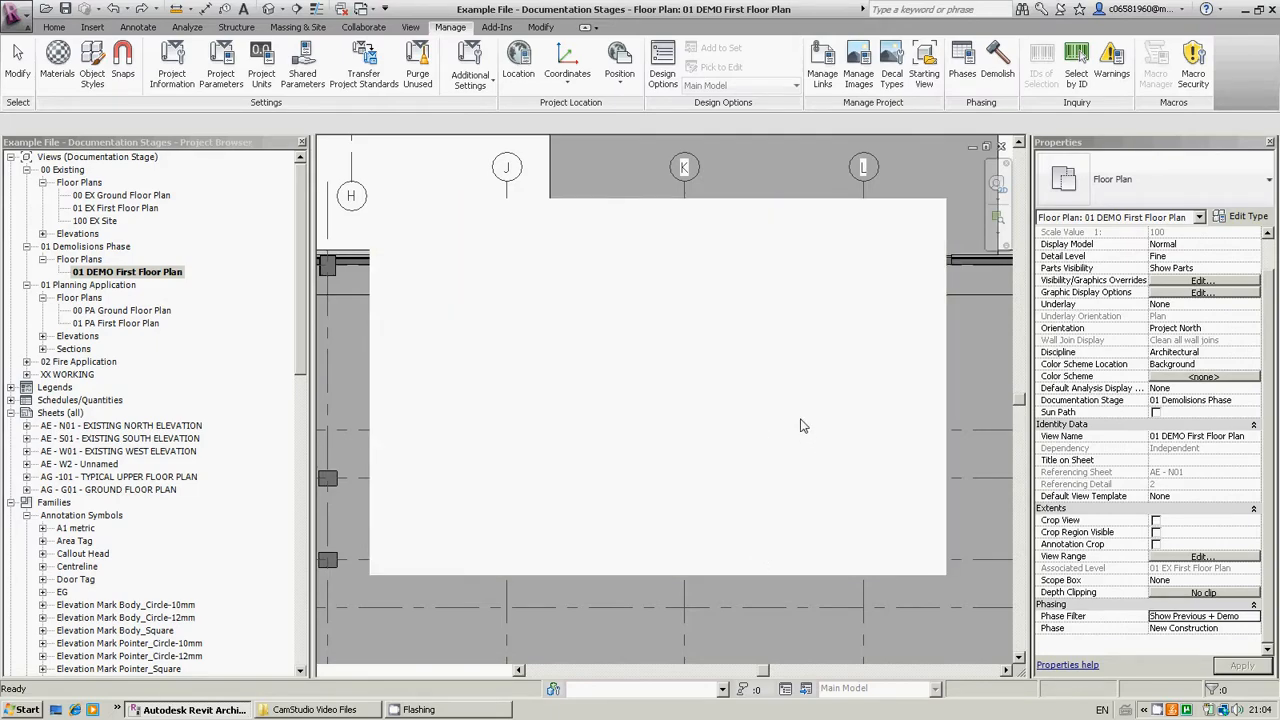
Step: Select the four walls enclosing the shaft at grid K and set their Phase Demolished to New Construction
scroll(705, 395, "down", 3)
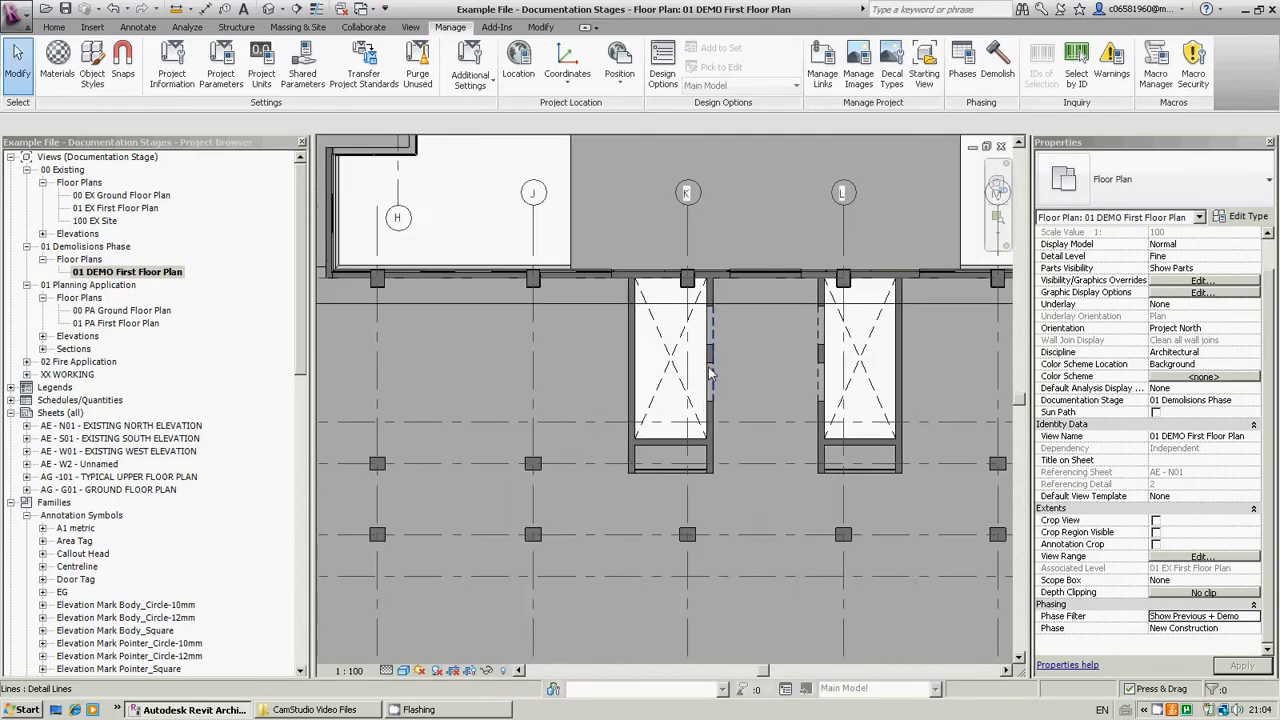
scroll(770, 383, "up", 3)
left_click(541, 375)
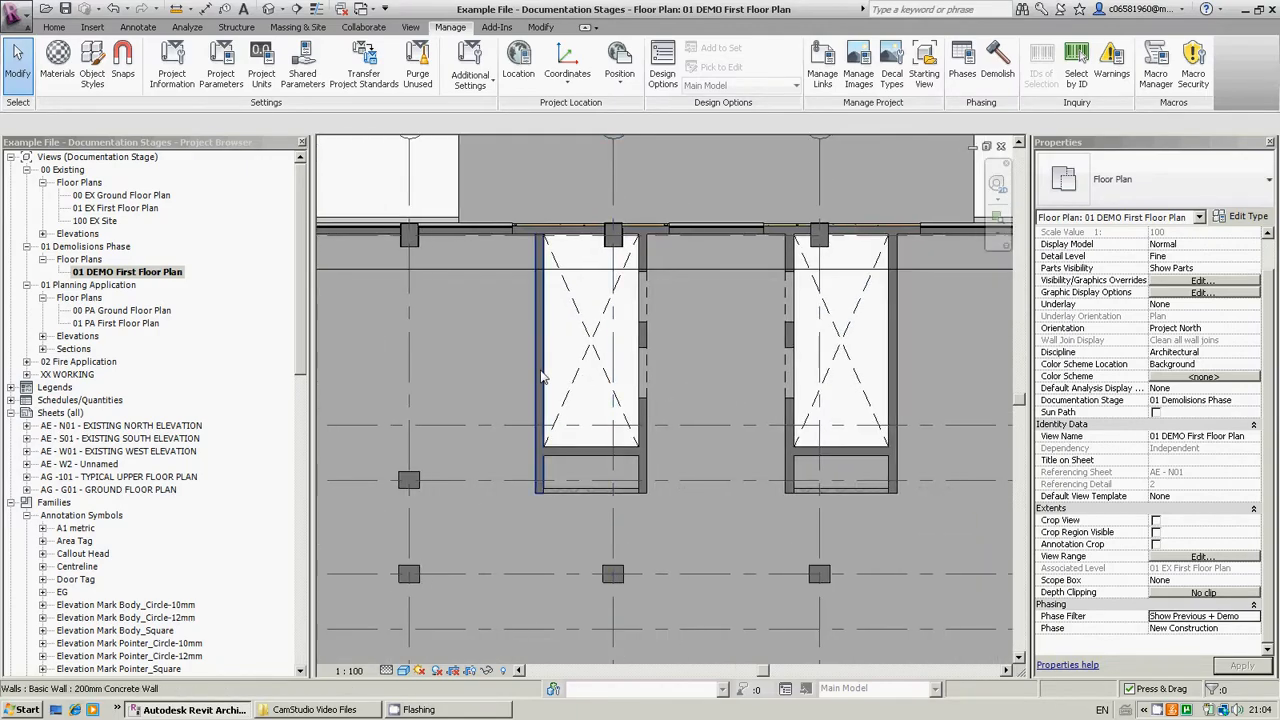
left_click(643, 440)
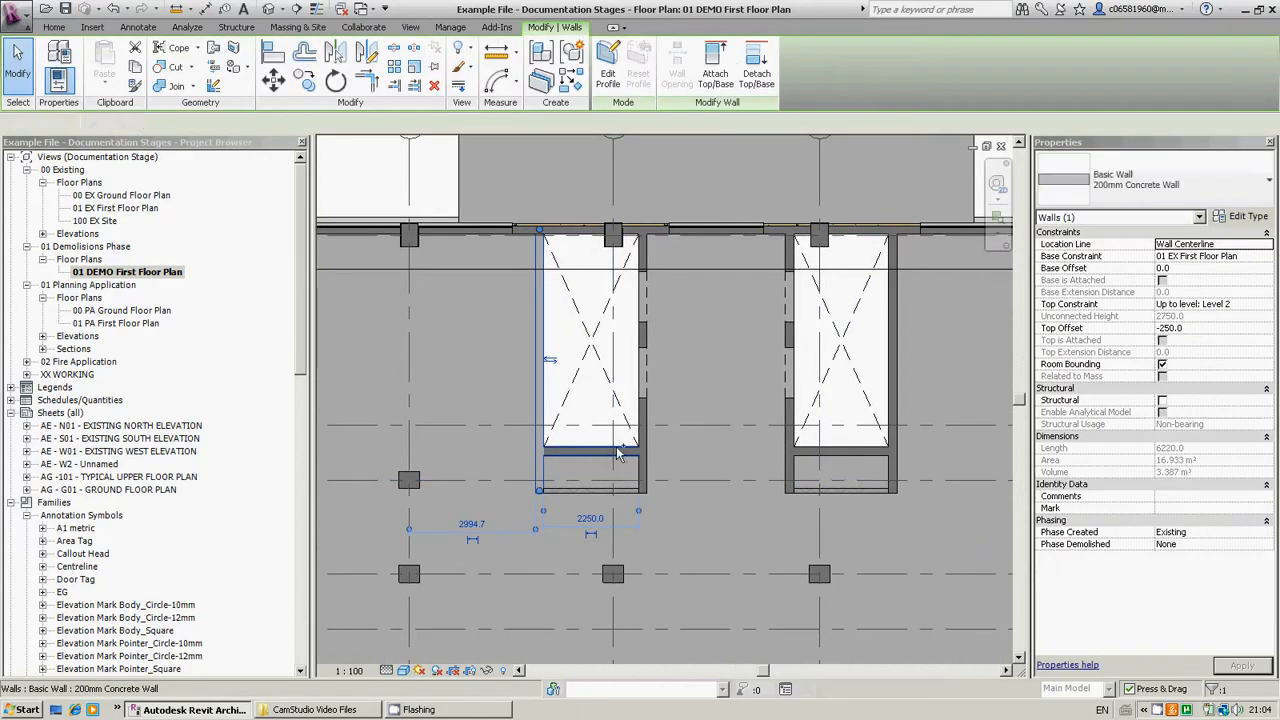
left_click(645, 445, "ctrl")
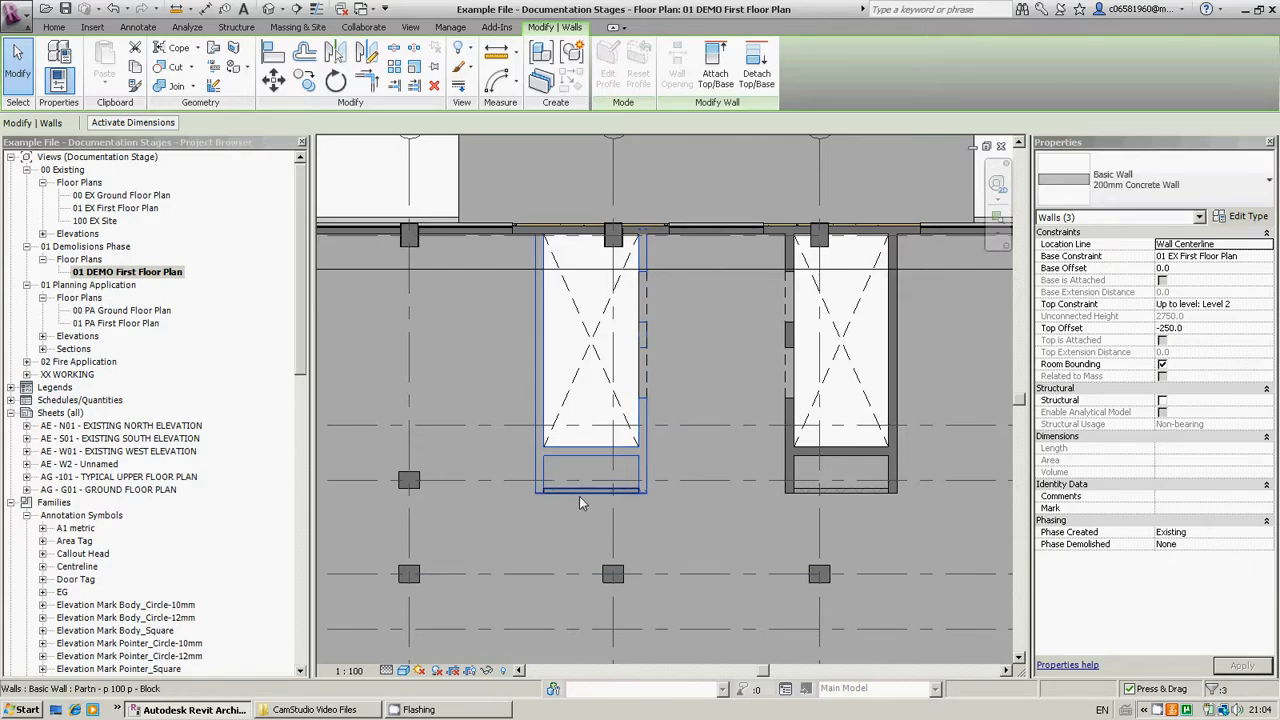
left_click(617, 348, "ctrl")
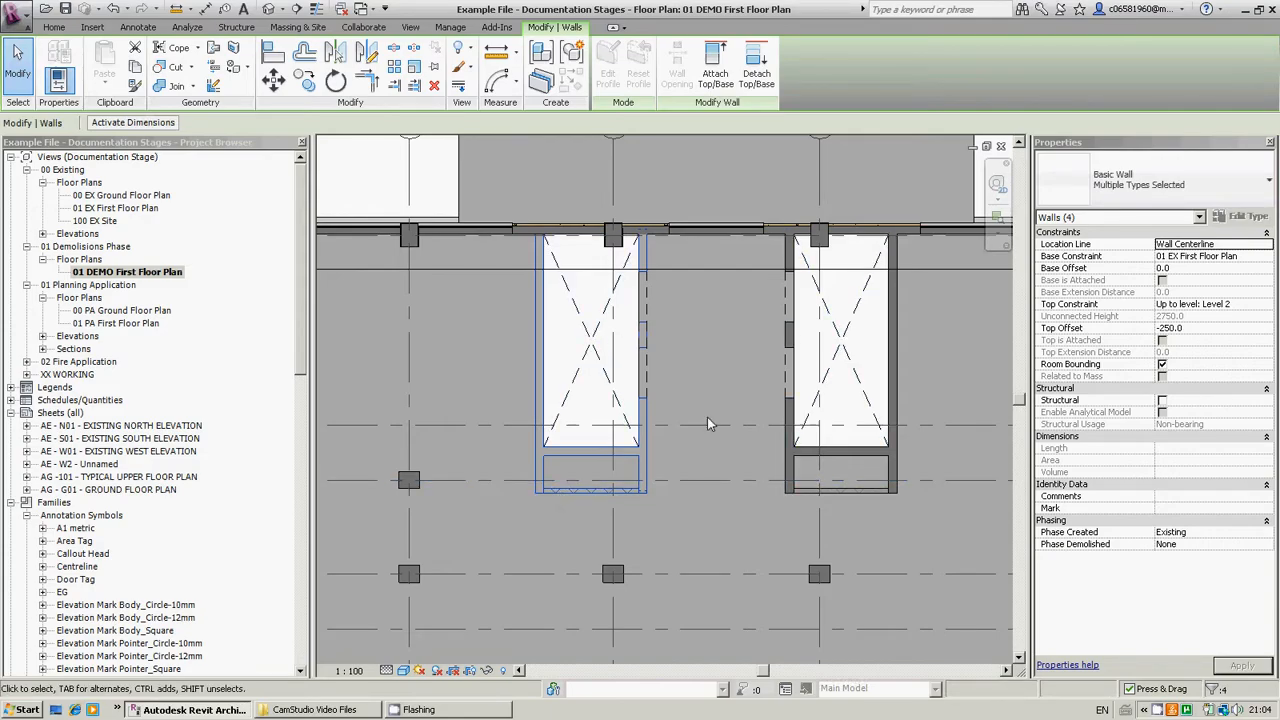
left_click(1219, 544)
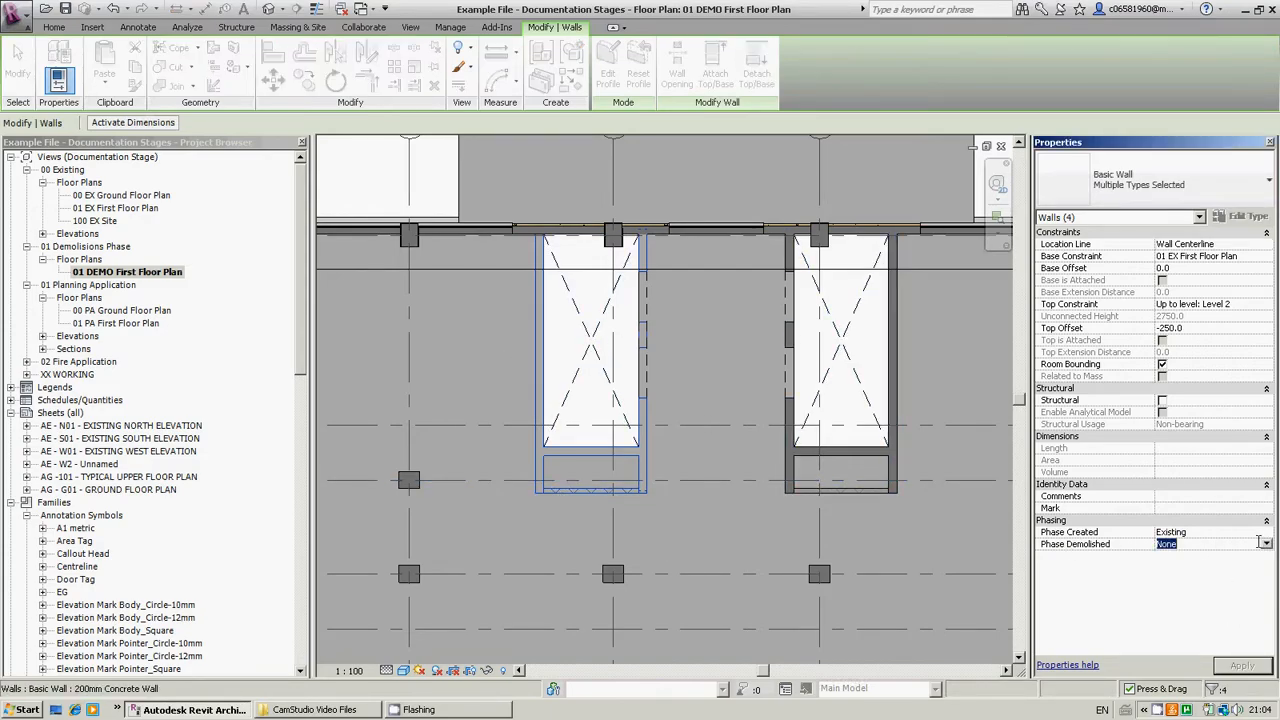
left_click(1267, 544)
left_click(1205, 567)
left_click(718, 531)
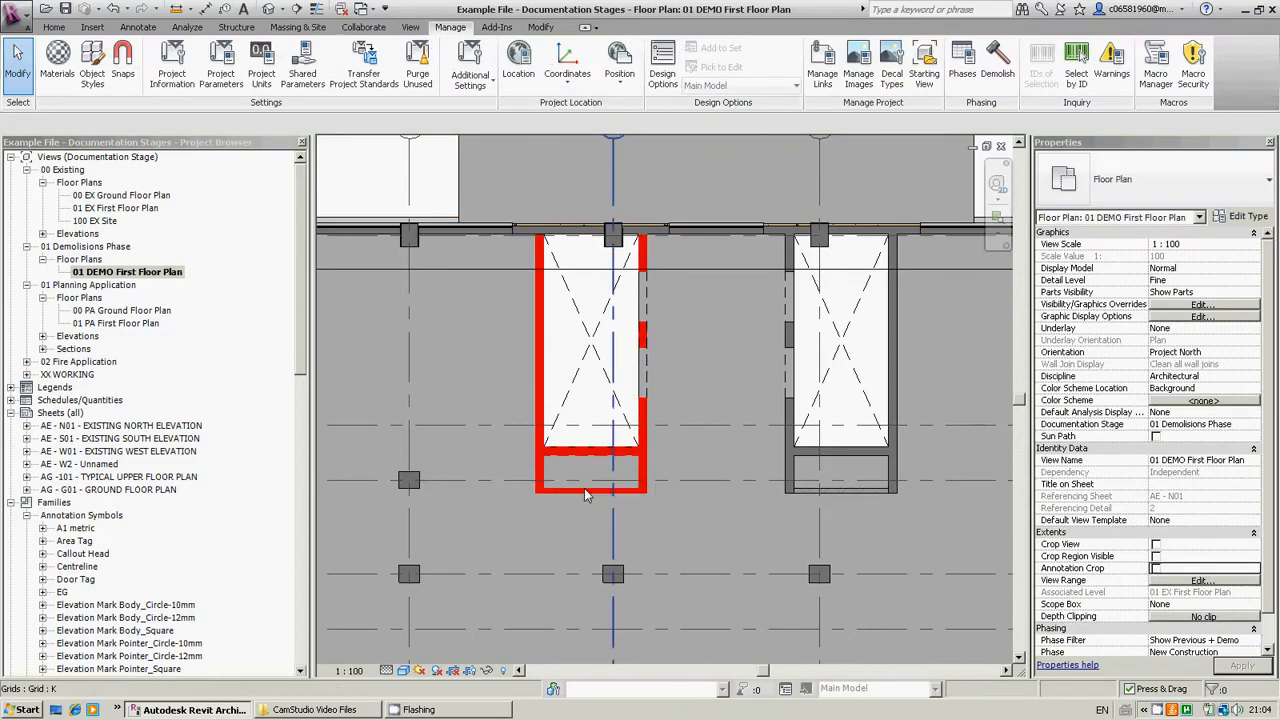
Step: Compare the shaft walls at grid K in the 01 EX First Floor Plan and 01 DEMO First Floor Plan views
double_click(117, 208)
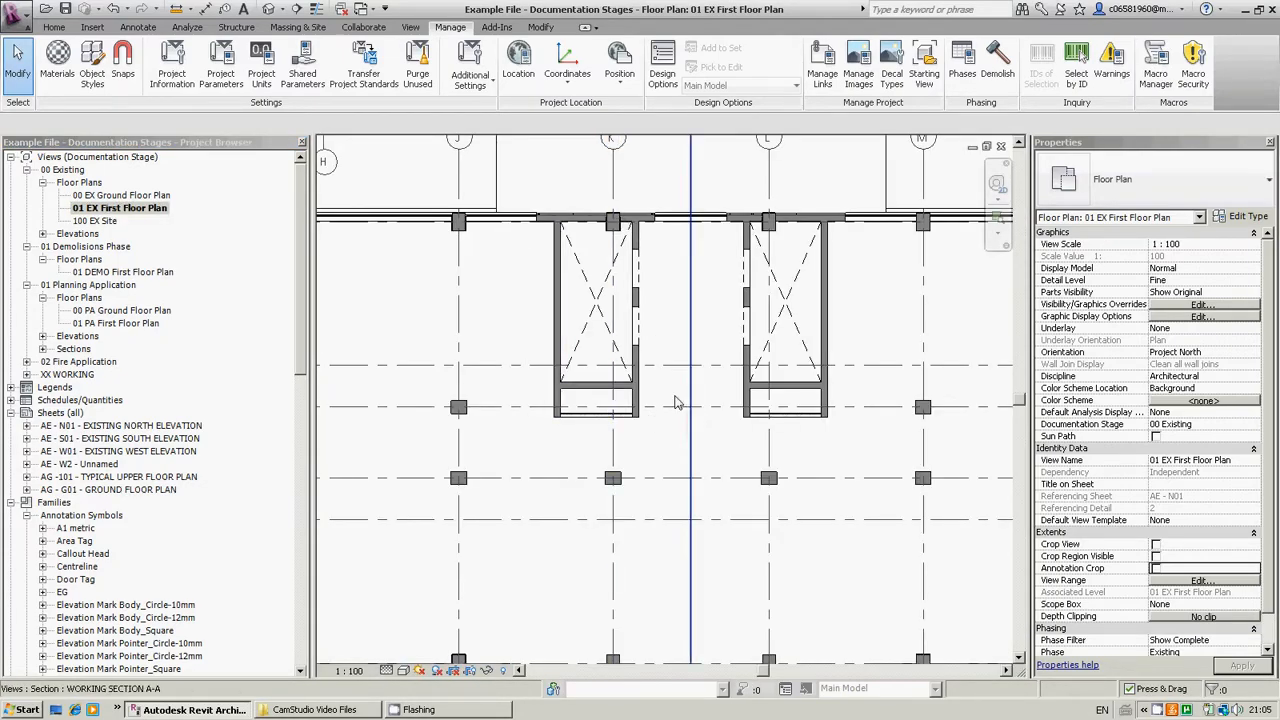
scroll(1250, 600, "down", 2)
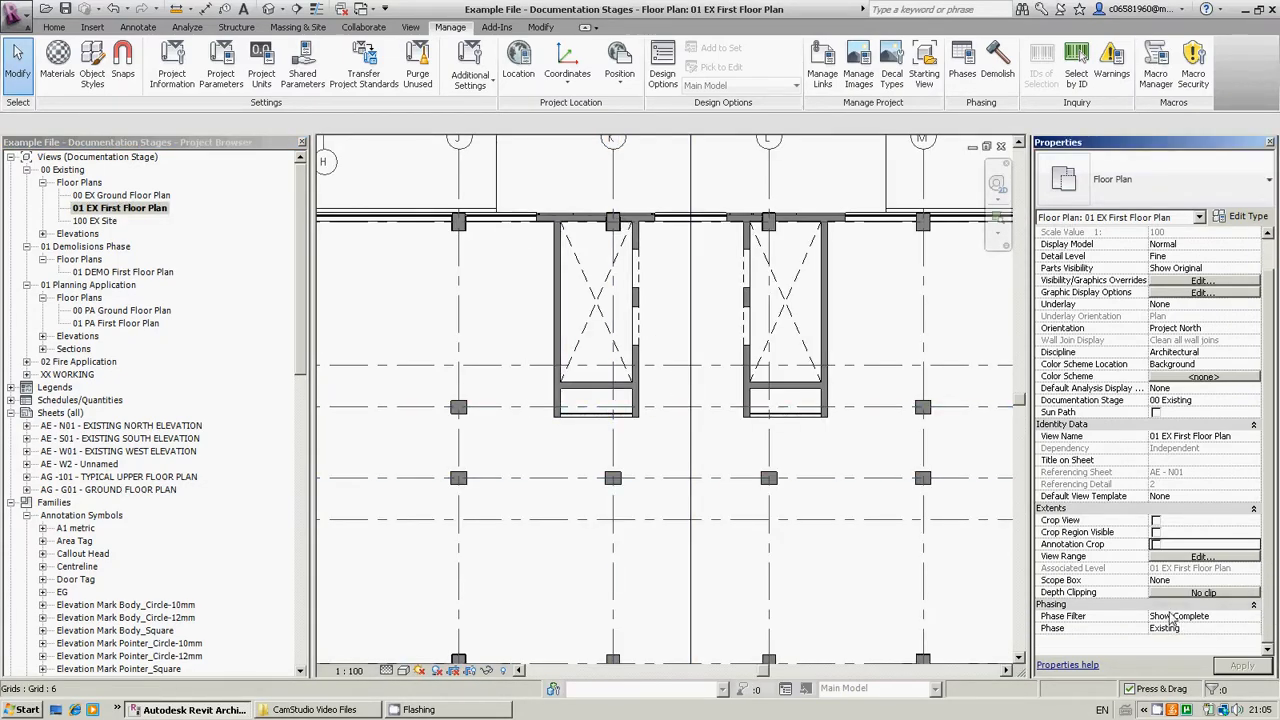
double_click(122, 274)
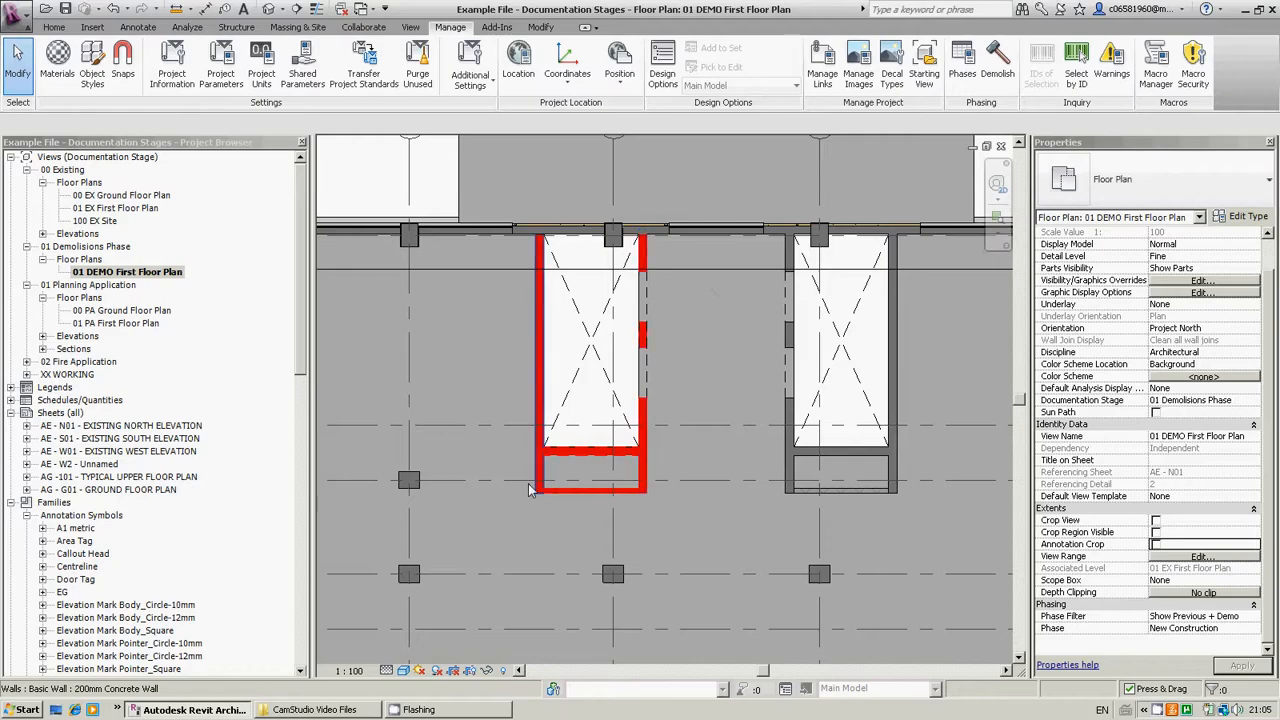
scroll(540, 257, "down", 3)
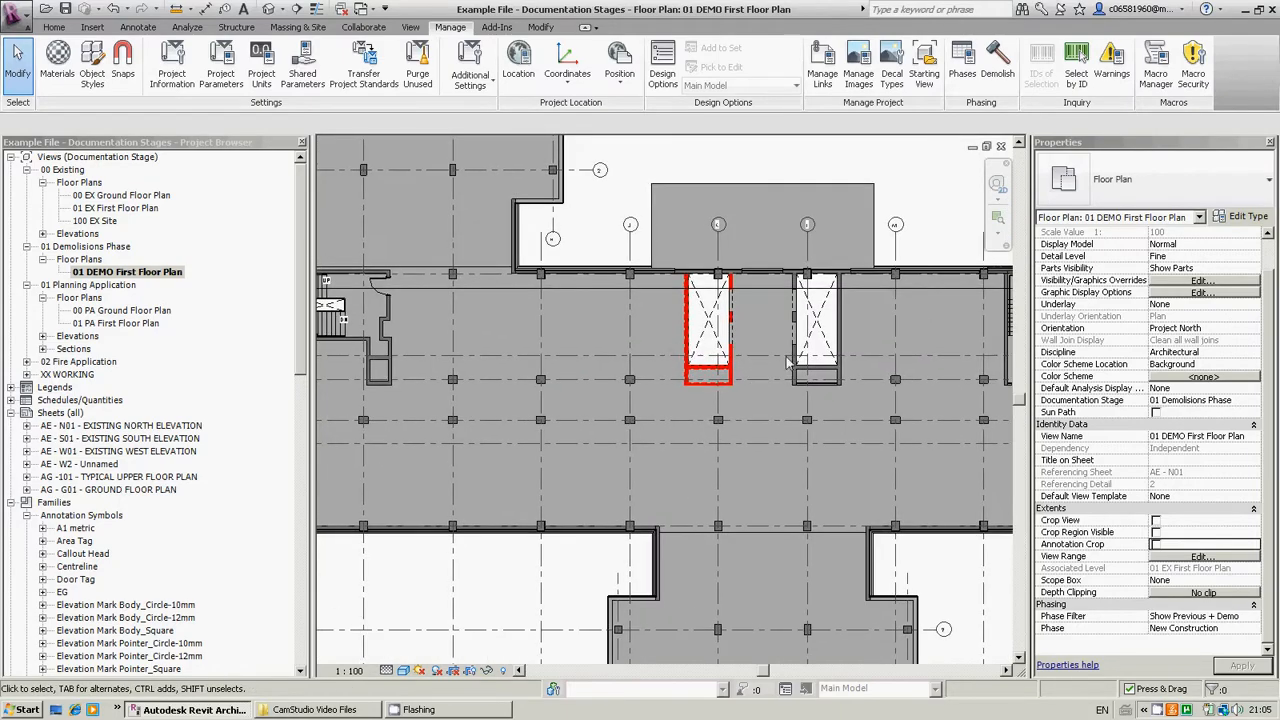
scroll(727, 355, "up", 3)
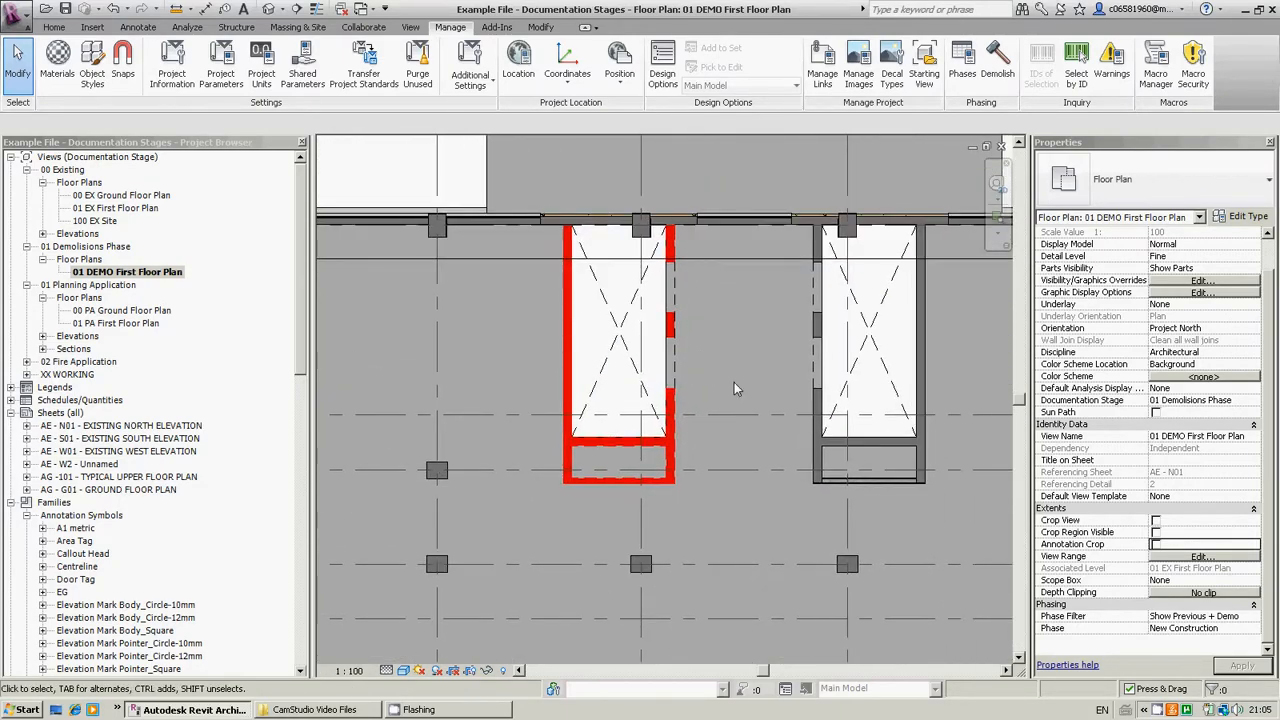
Step: Open the 01 PA First Floor Plan view and review its phase and phase filter settings around the shaft at grid K
left_click(130, 324)
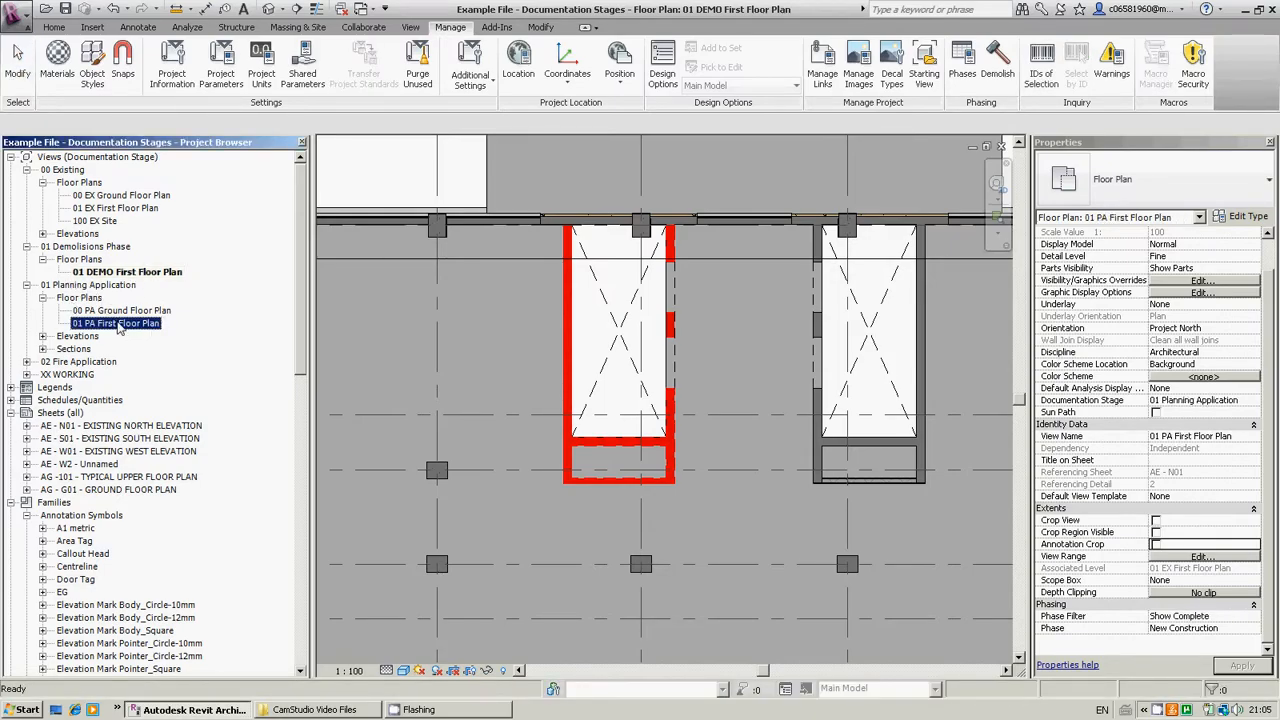
double_click(108, 326)
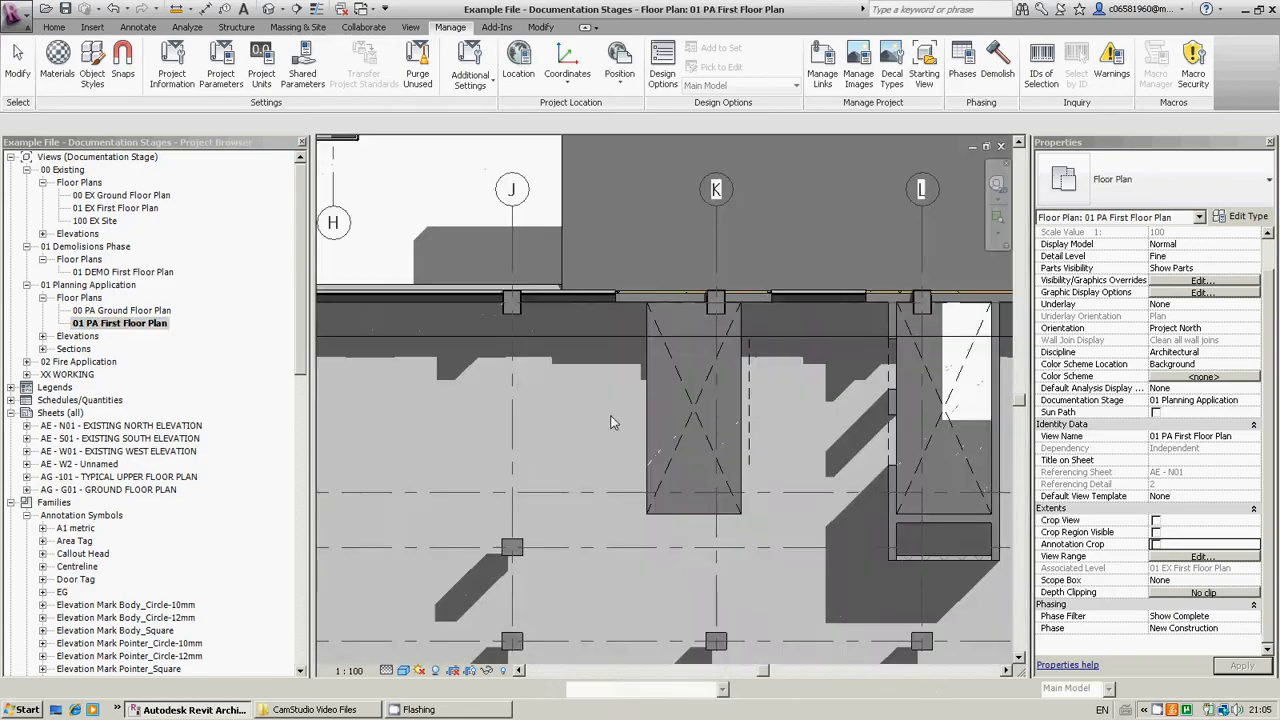
middle_click_drag(681, 436, 624, 428)
scroll(663, 432, "up", 2)
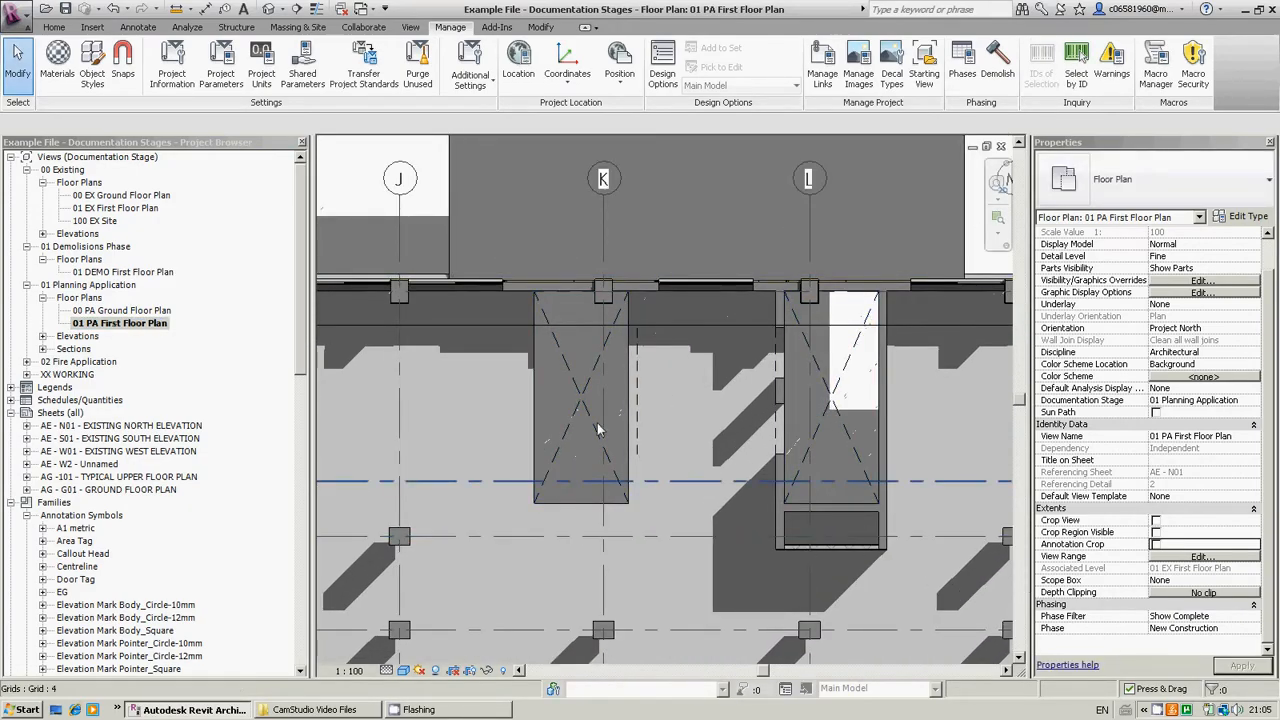
left_click(1252, 629)
left_click(1210, 650)
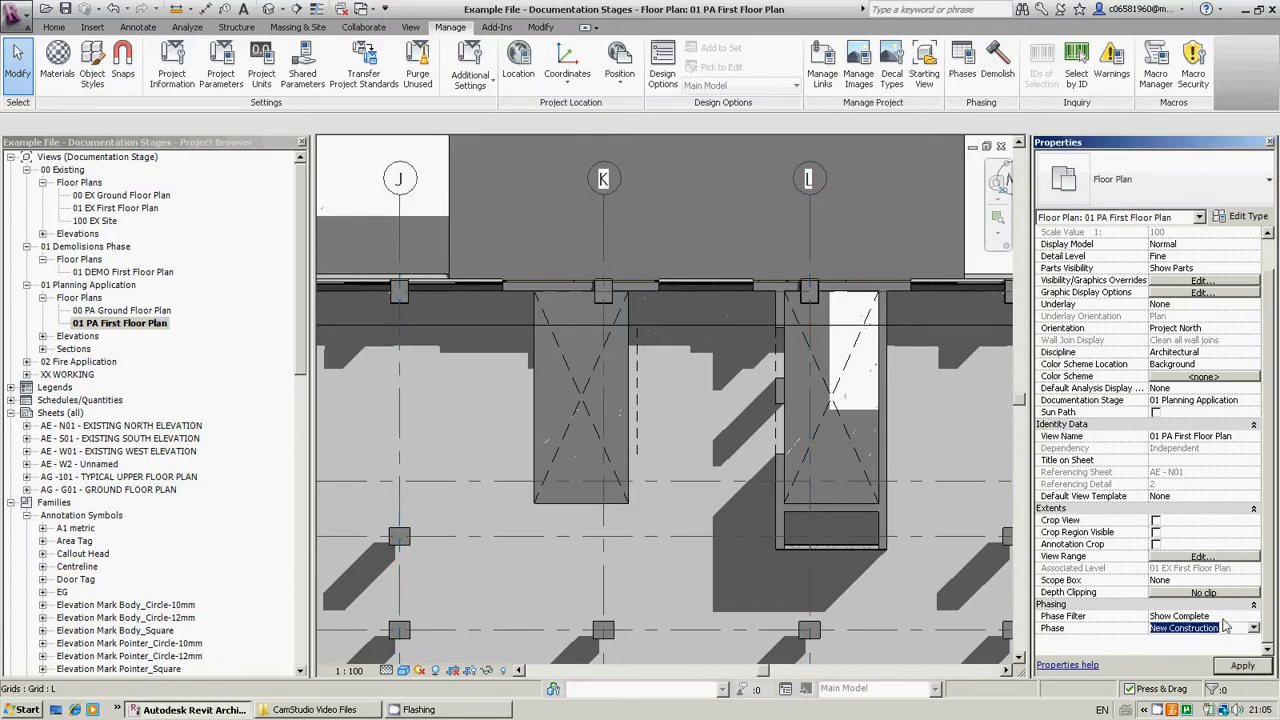
left_click(1225, 616)
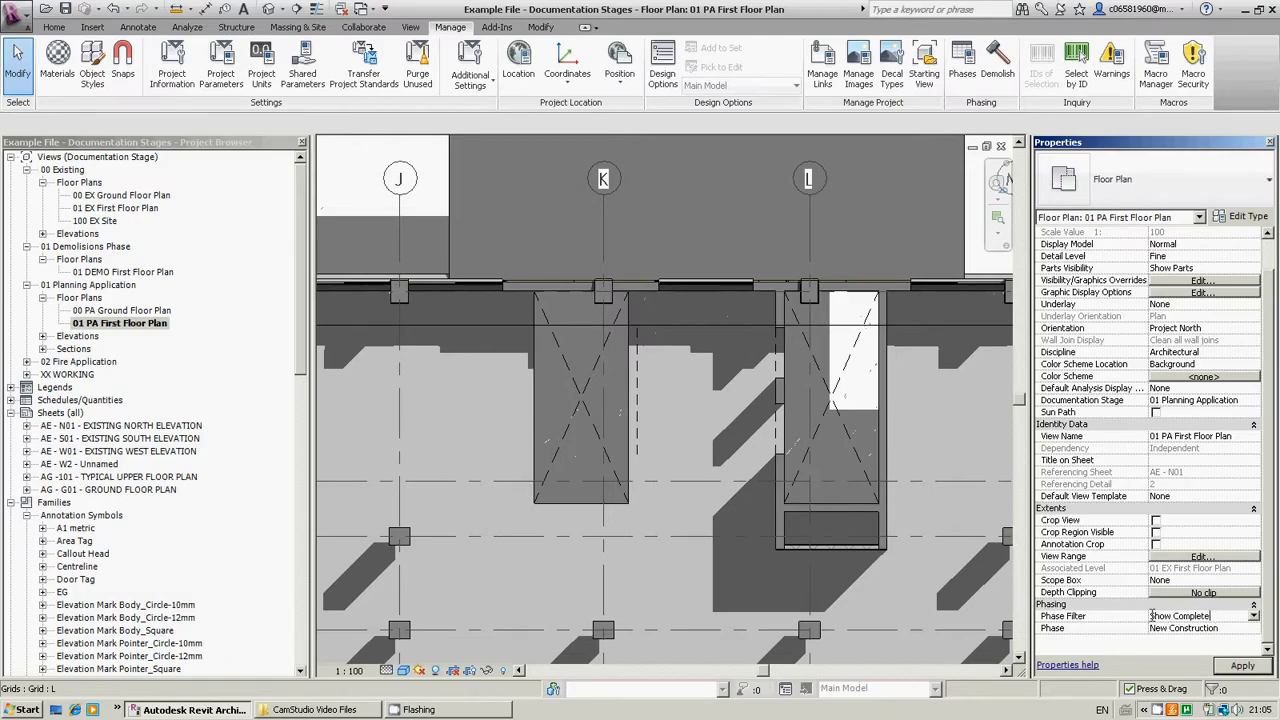
left_click(1233, 631)
left_click(1231, 628)
left_click(1231, 619)
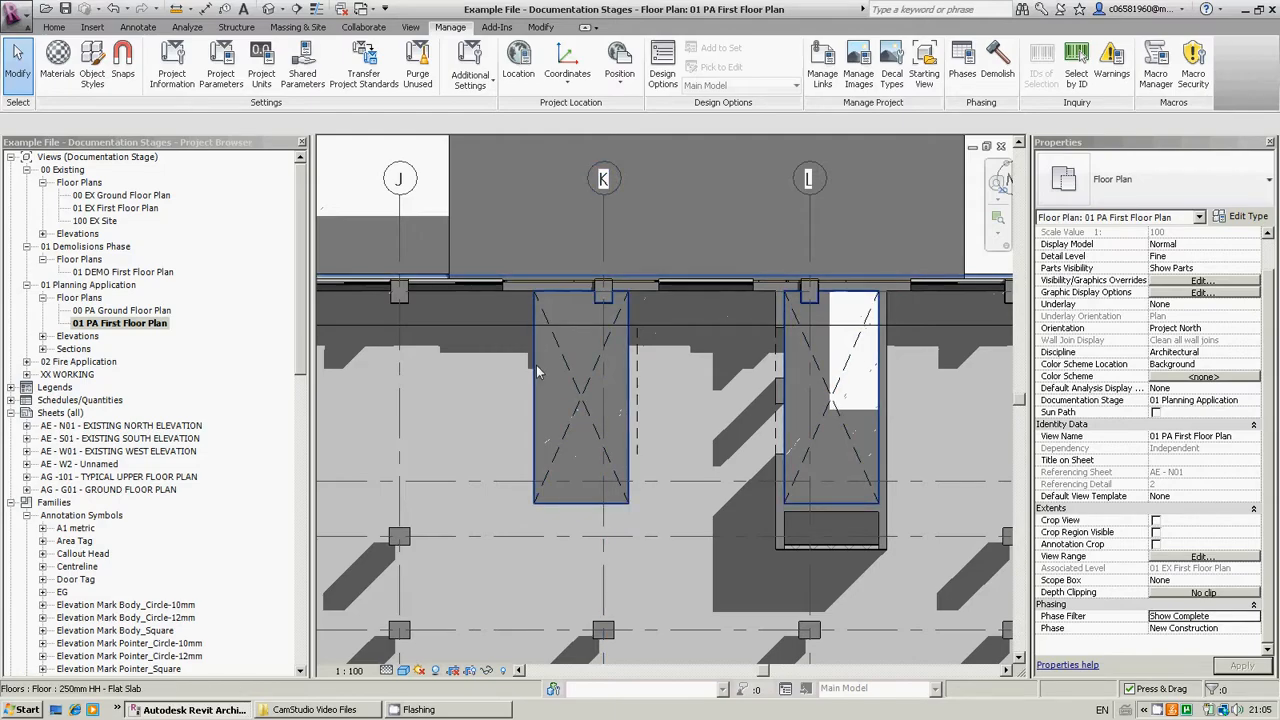
Step: Set Phase Demolished to New Construction for the 200mm concrete wall with openings beside the shaft at grid L
left_click(642, 391)
key("Escape")
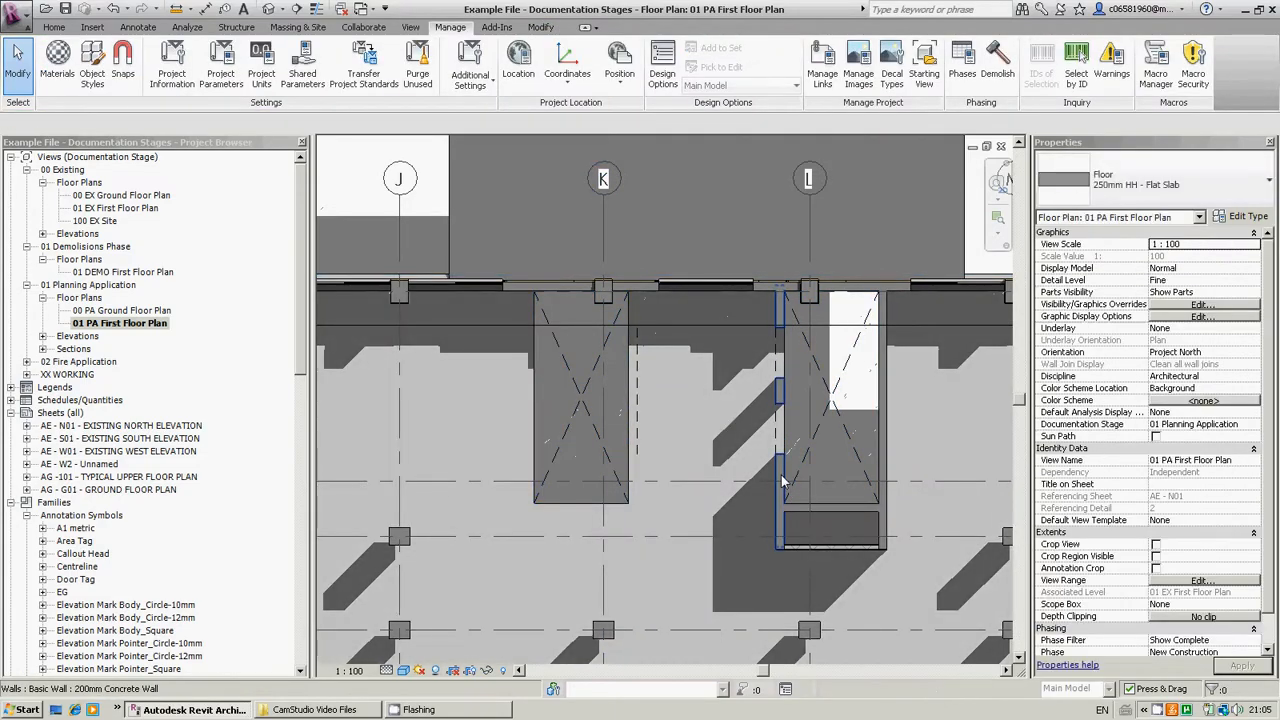
left_click(780, 500)
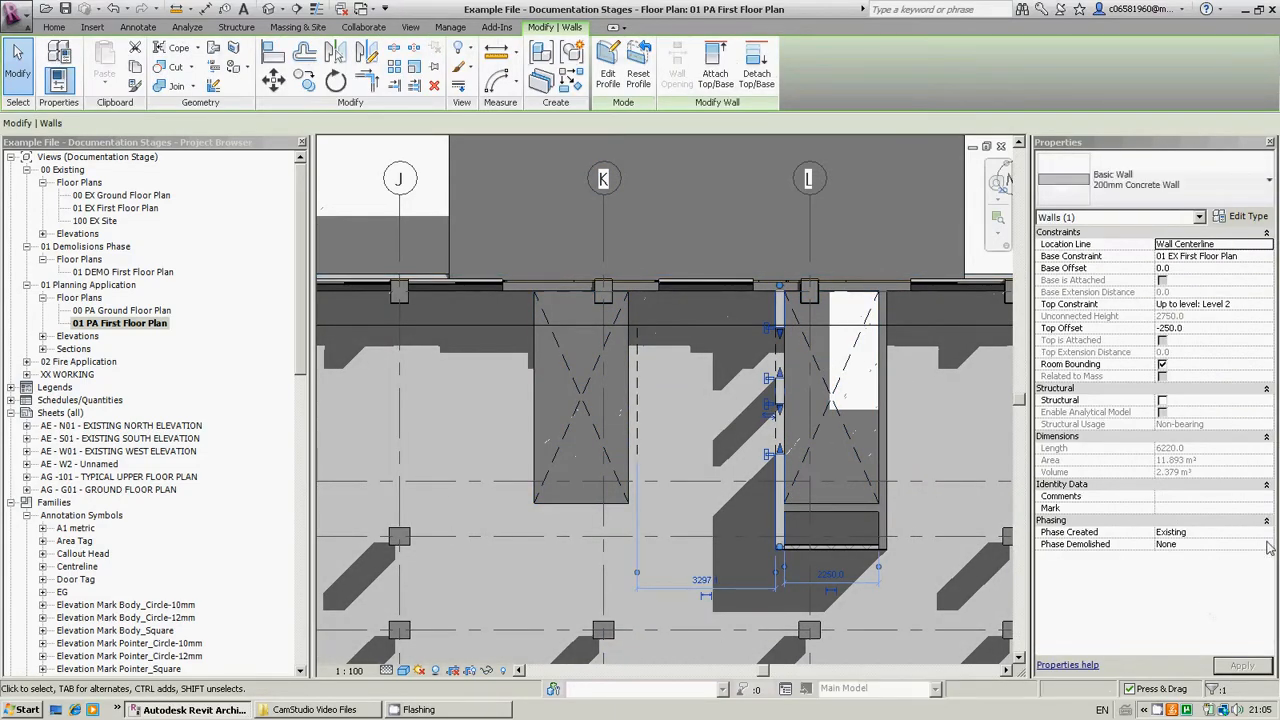
left_click(1268, 545)
left_click(1267, 545)
left_click(1267, 545)
left_click(1266, 546)
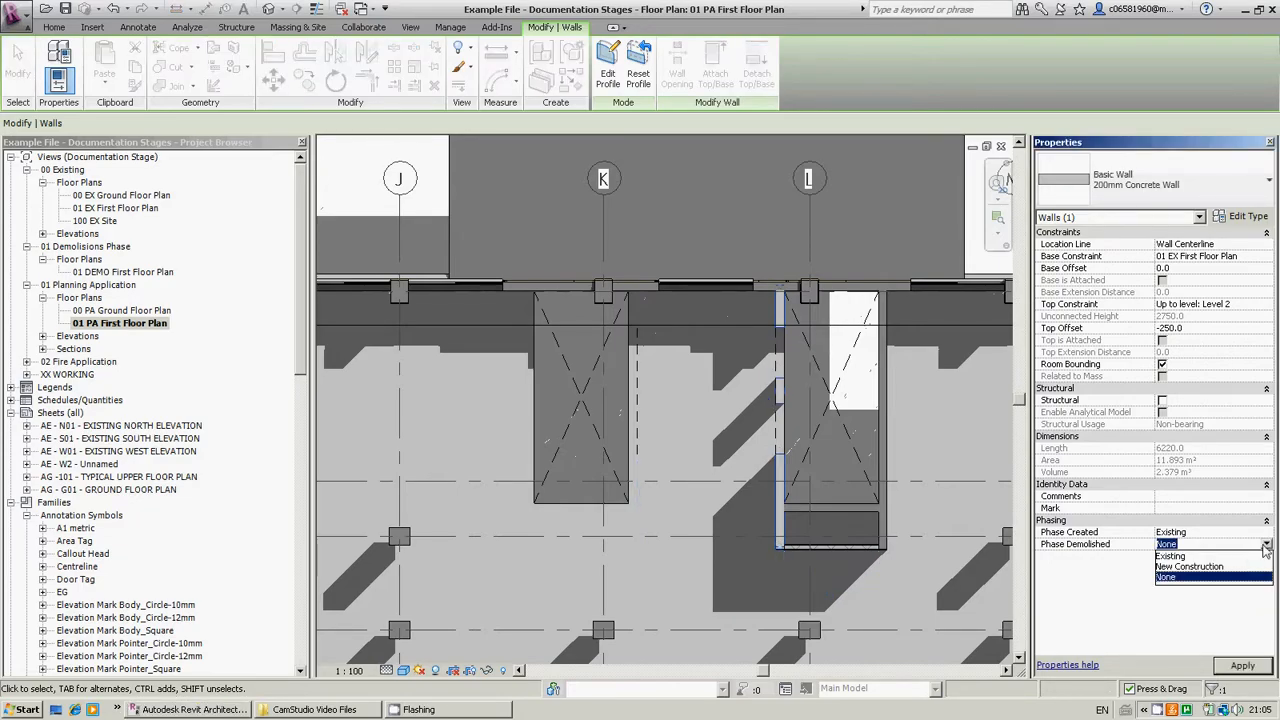
left_click(1190, 566)
key("Escape")
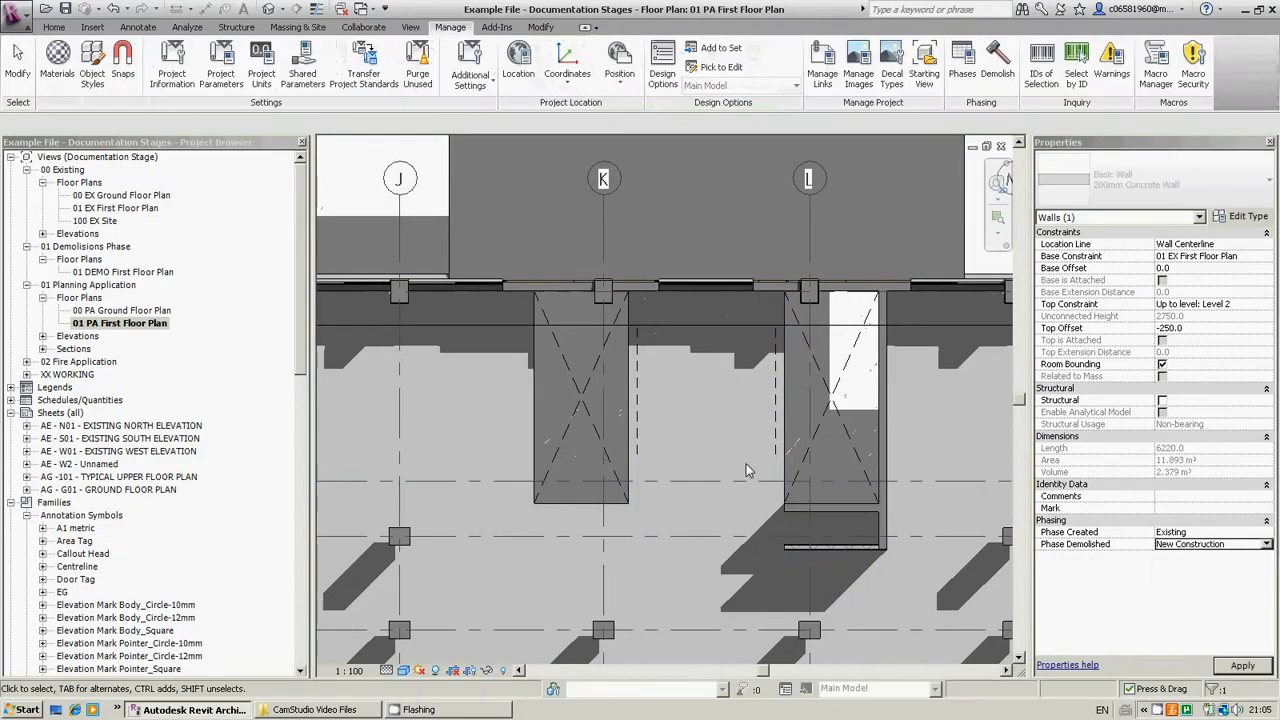
Step: Check the grid L shaft wall in the 01 DEMO and 01 EX First Floor Plan views, and return to 01 PA First Floor Plan
double_click(115, 274)
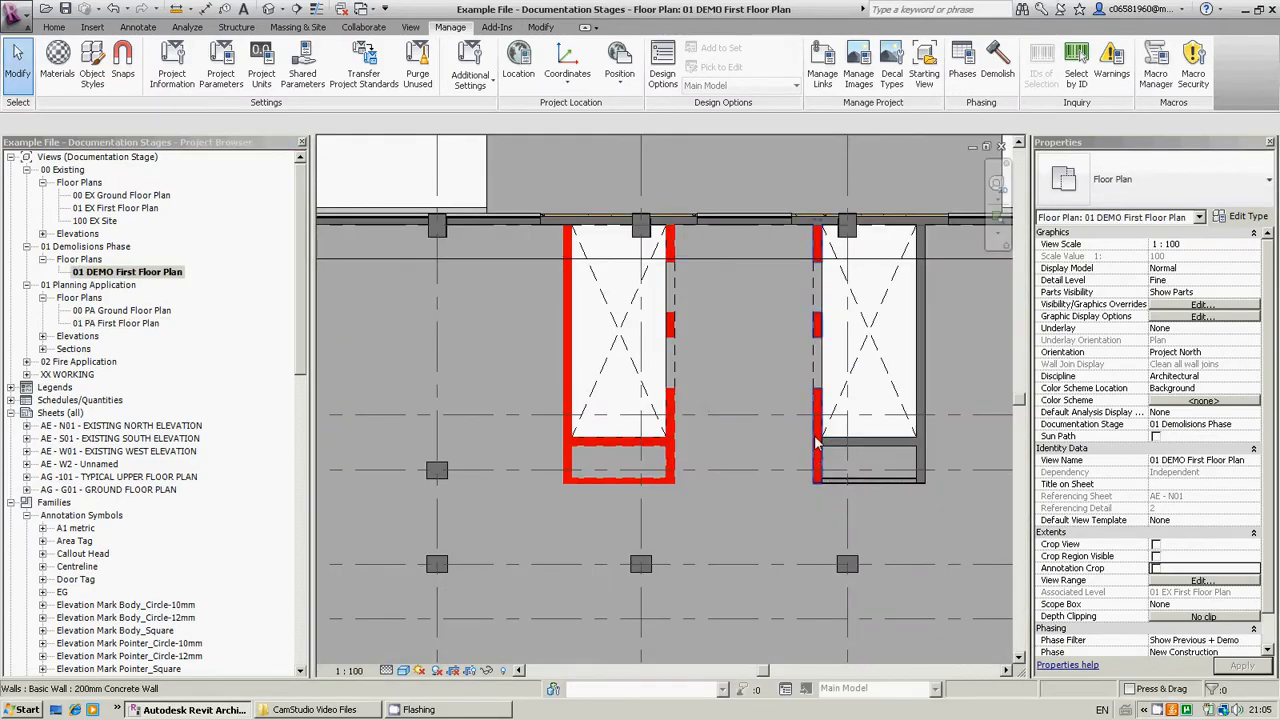
double_click(110, 209)
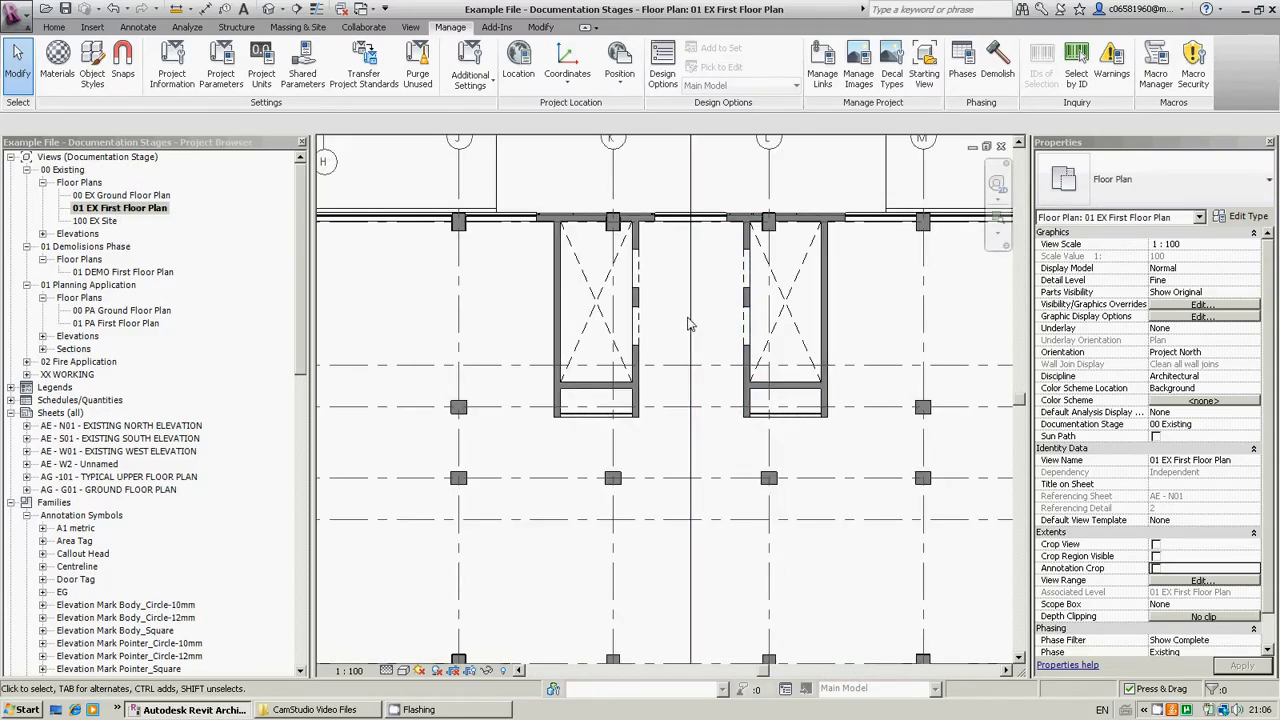
double_click(131, 325)
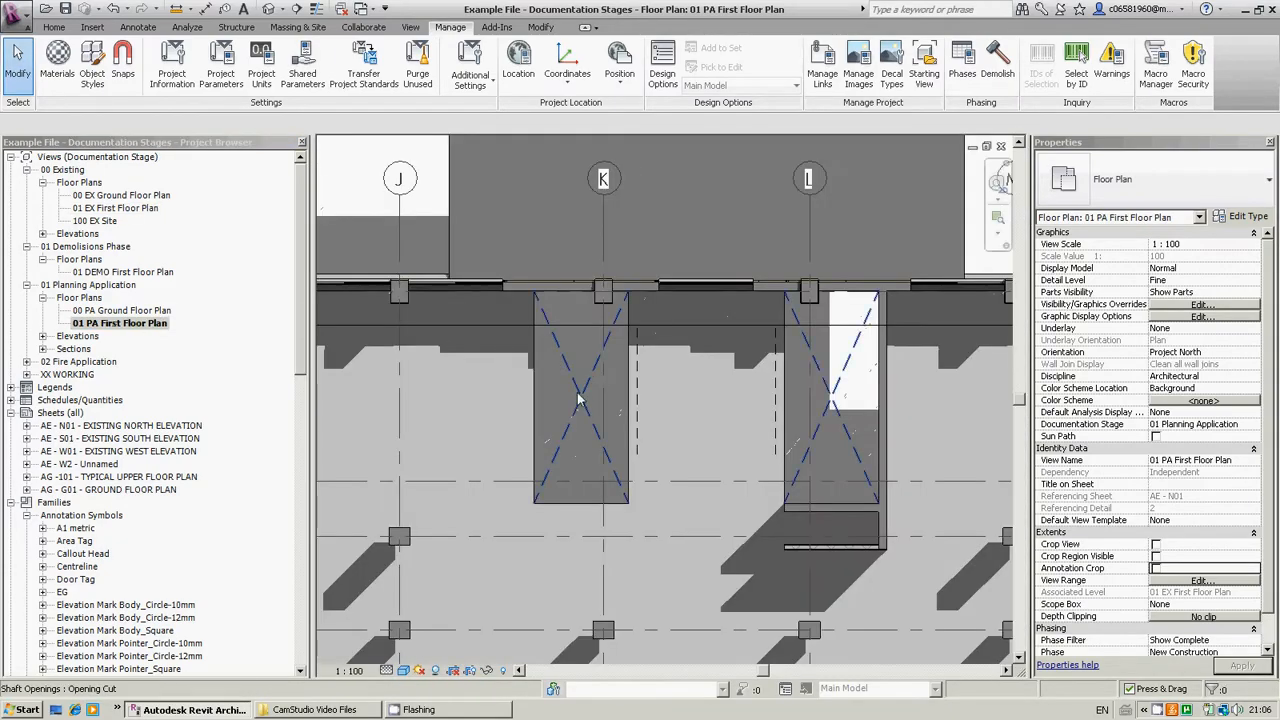
Step: Draw three chained Cav - 102 75i 100 p - Lwt walls around the shaft opening at grid K, the end wall about 2250 mm long
left_click(54, 28)
left_click(53, 56)
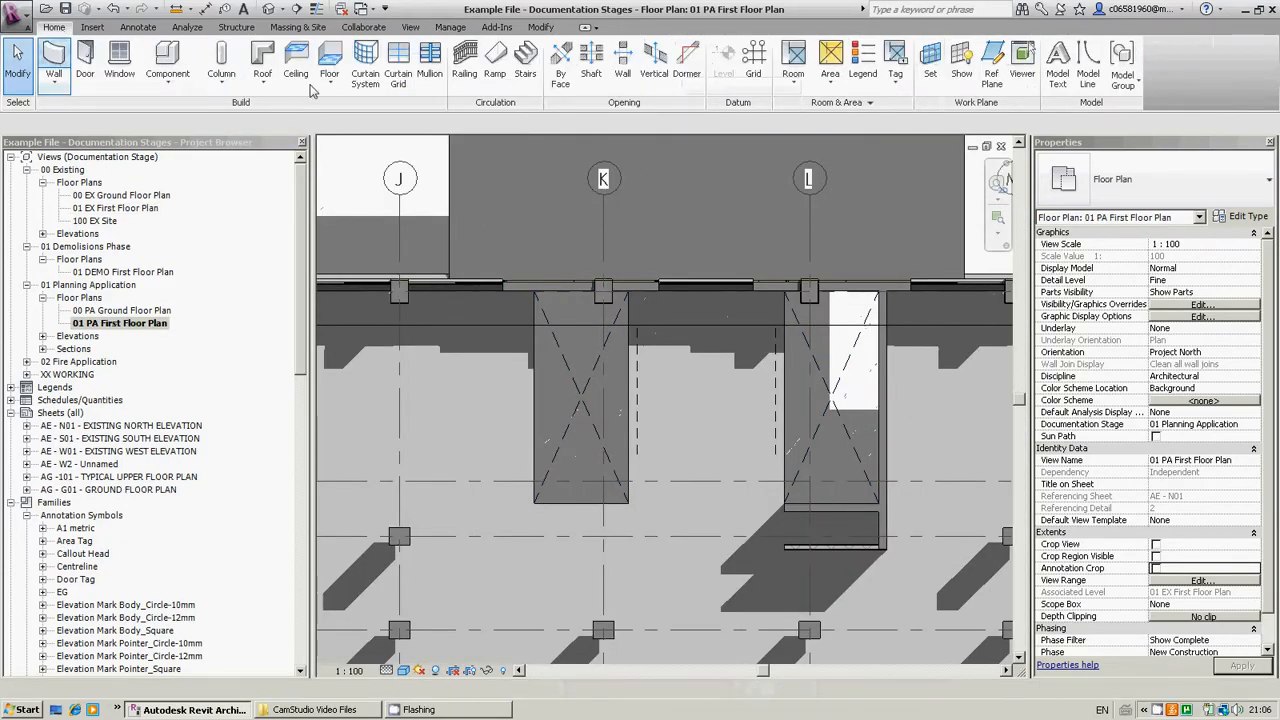
left_click(1160, 185)
scroll(1137, 258, "up", 5)
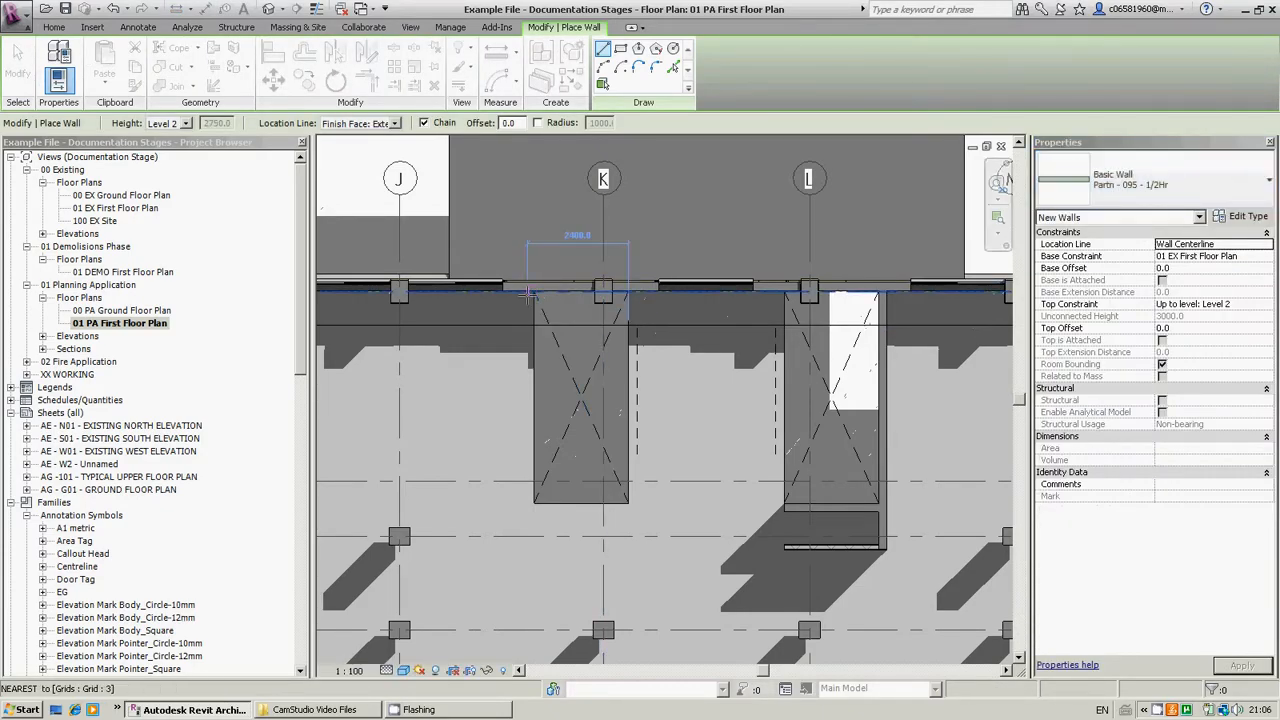
left_click(535, 292)
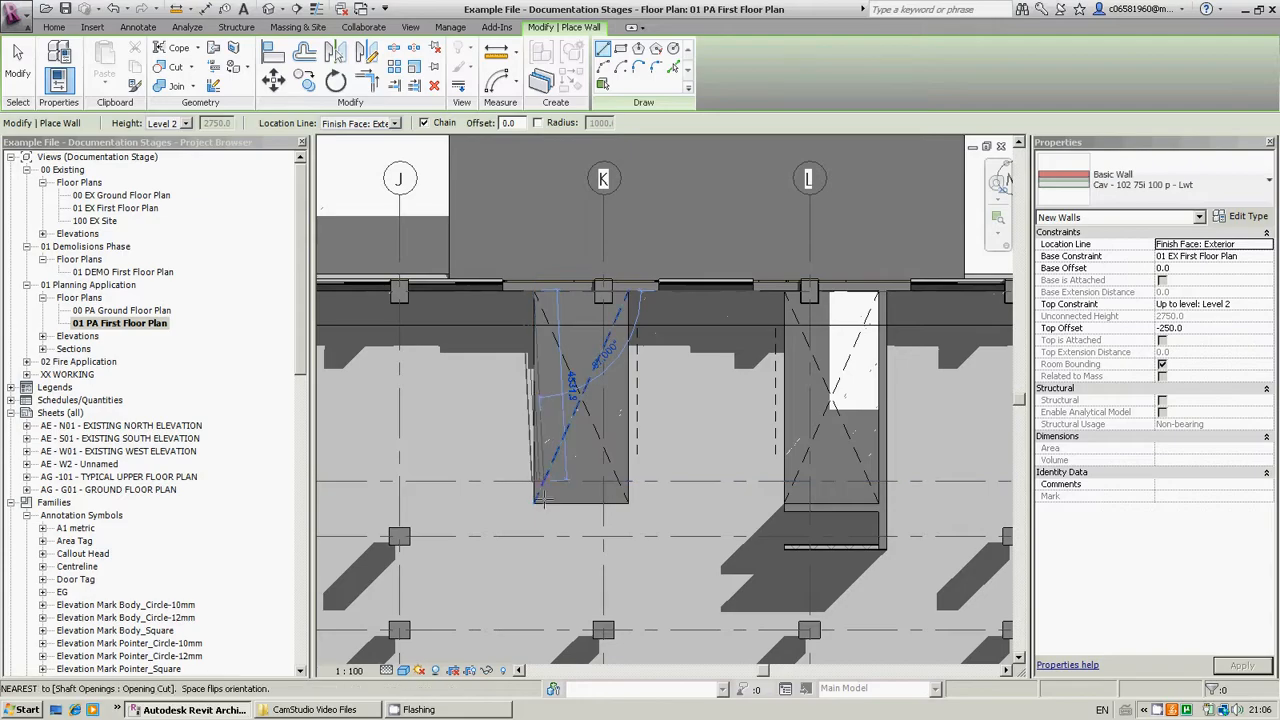
left_click(533, 503)
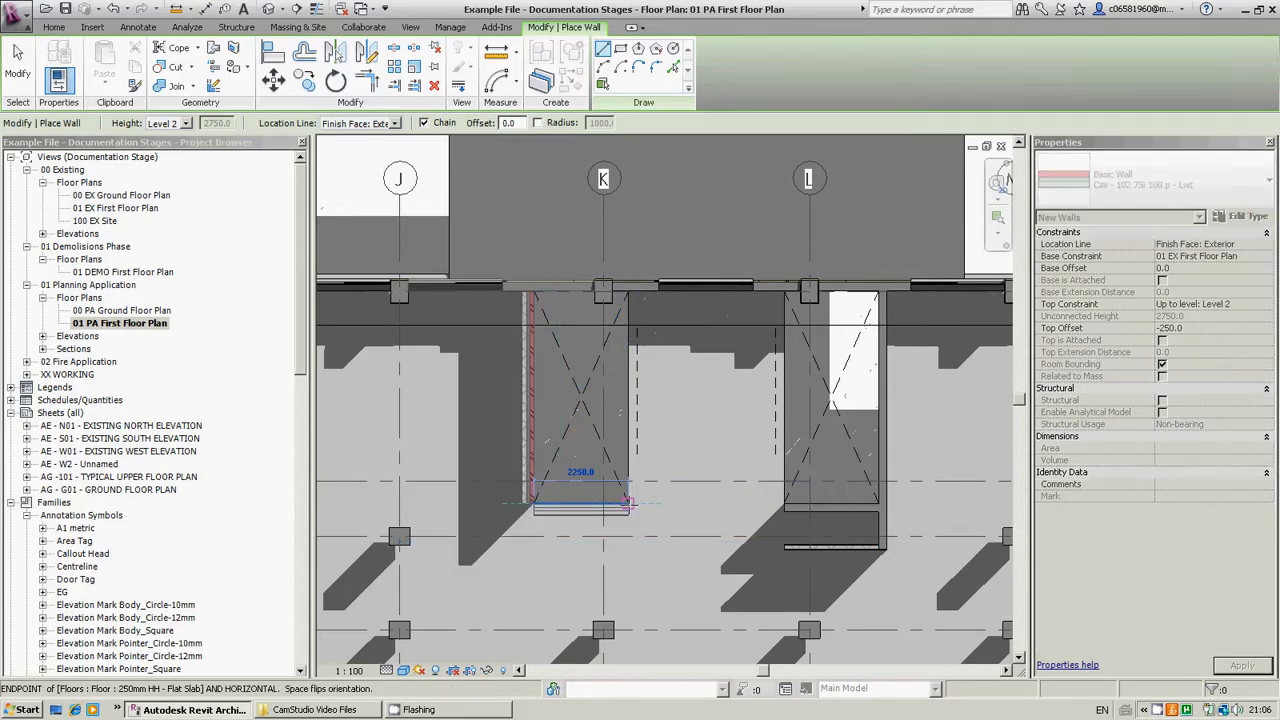
left_click(628, 502)
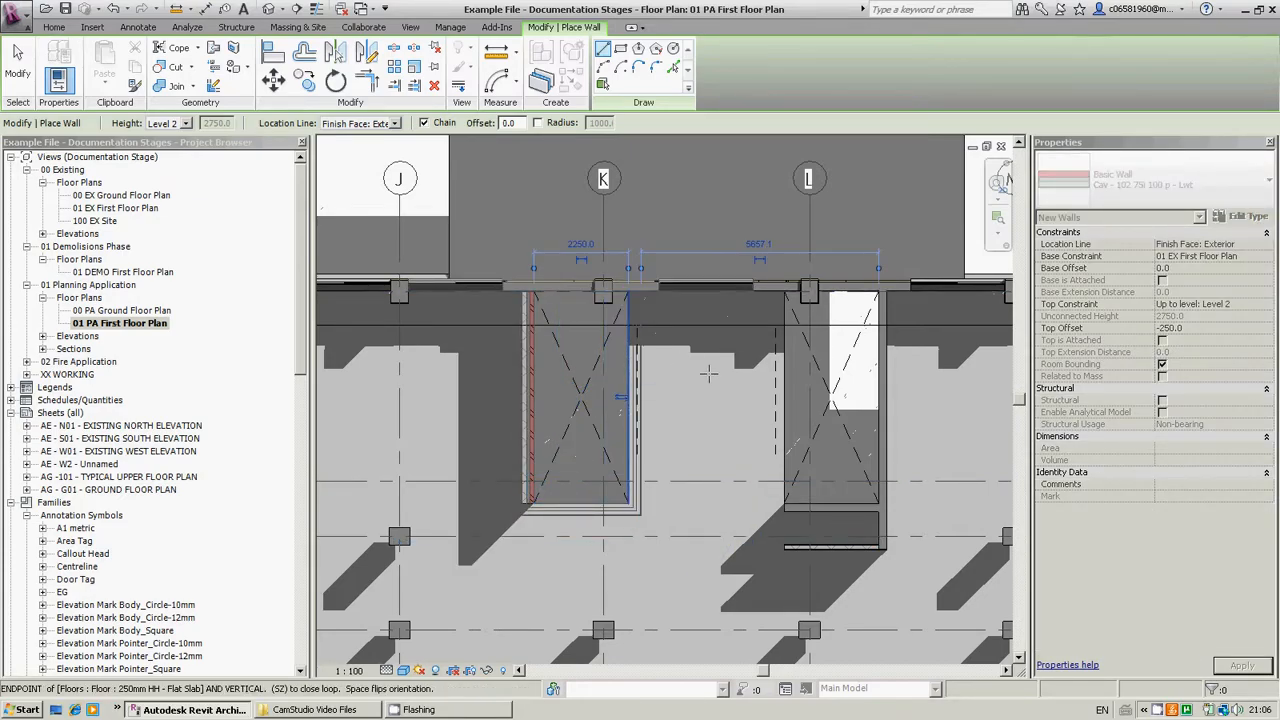
left_click(631, 292)
key("Escape")
key("Escape")
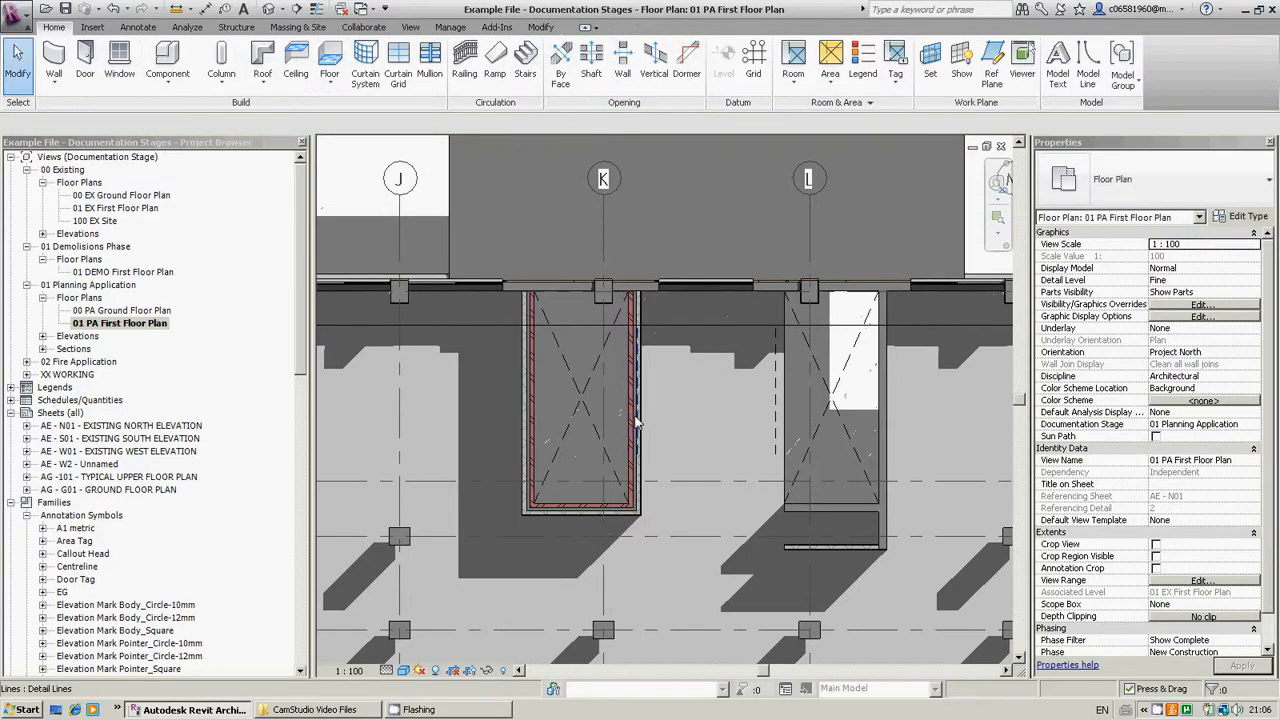
Step: Review the phasing of the three new grid K shaft walls, compare the 01 DEMO and 01 EX First Floor Plans, and return to 01 PA
left_click(635, 470)
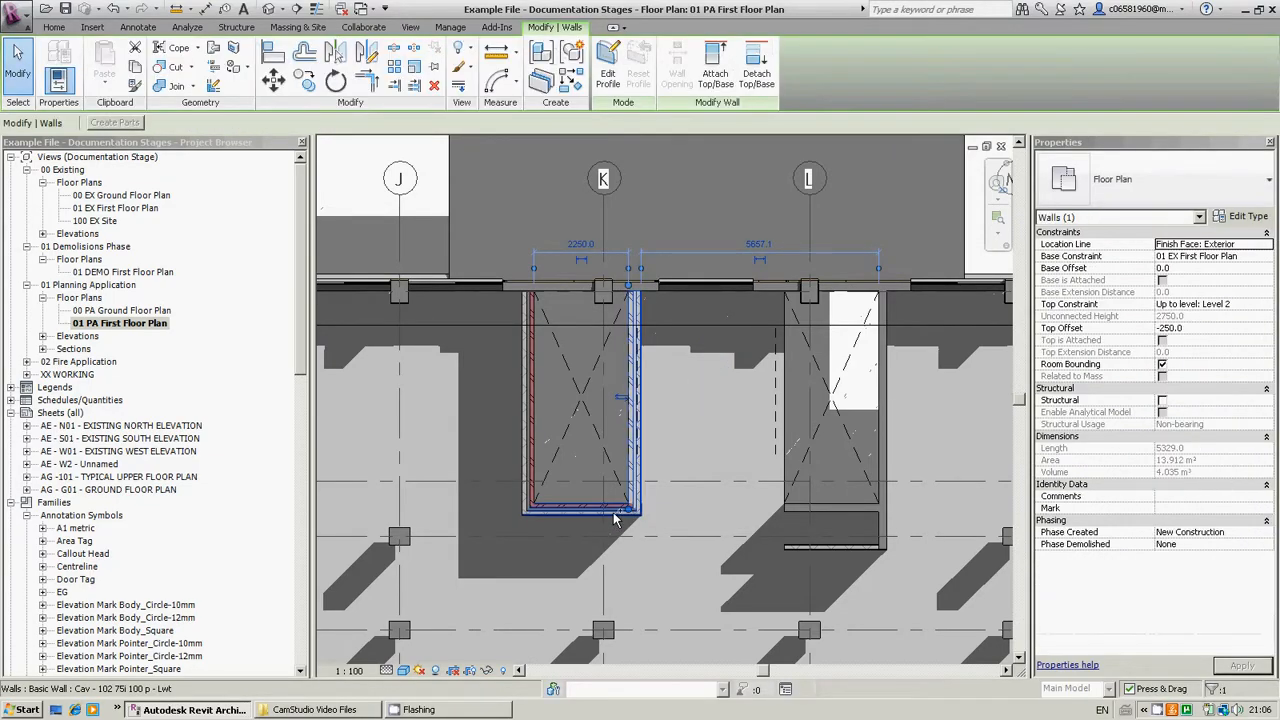
left_click(528, 457, "ctrl")
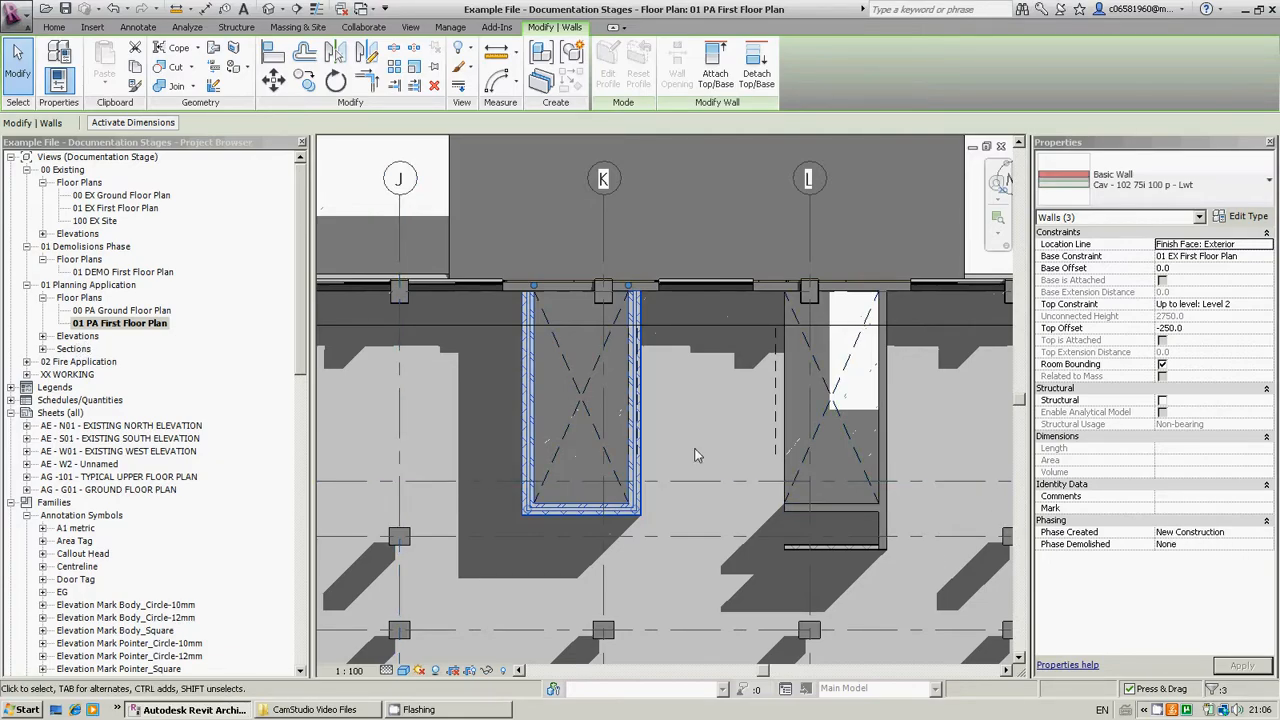
key("Escape")
double_click(122, 272)
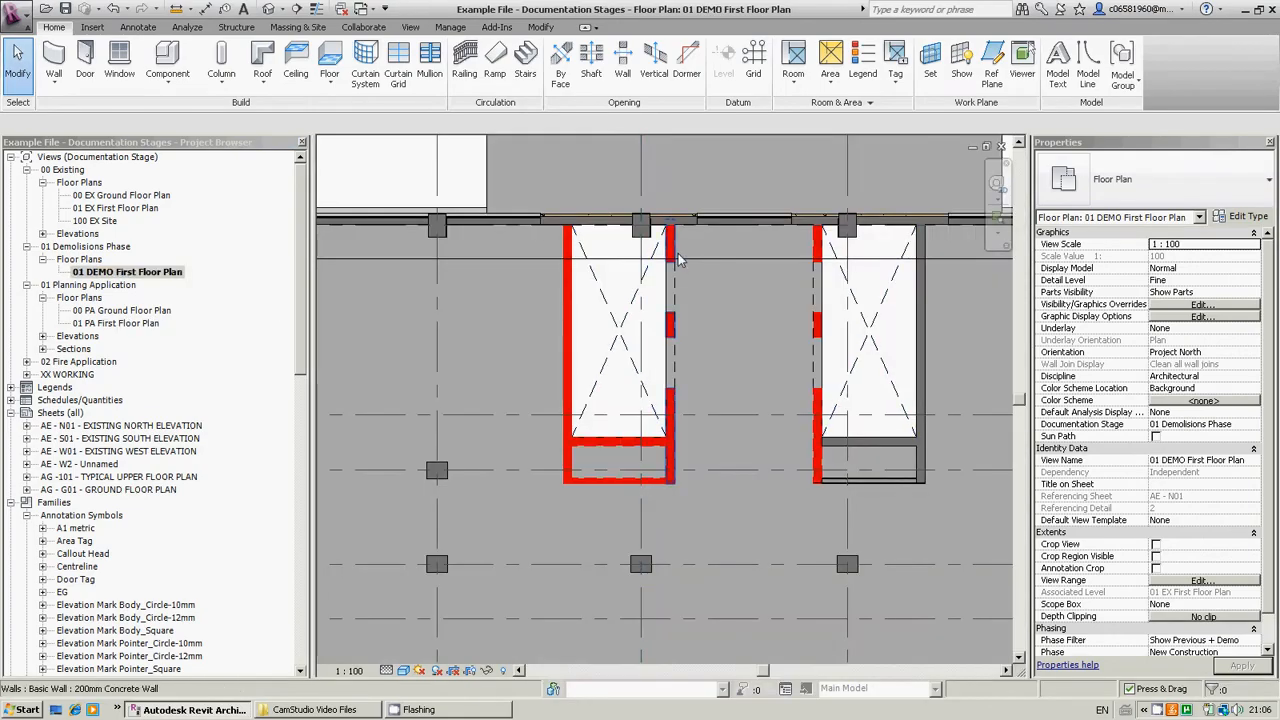
double_click(143, 208)
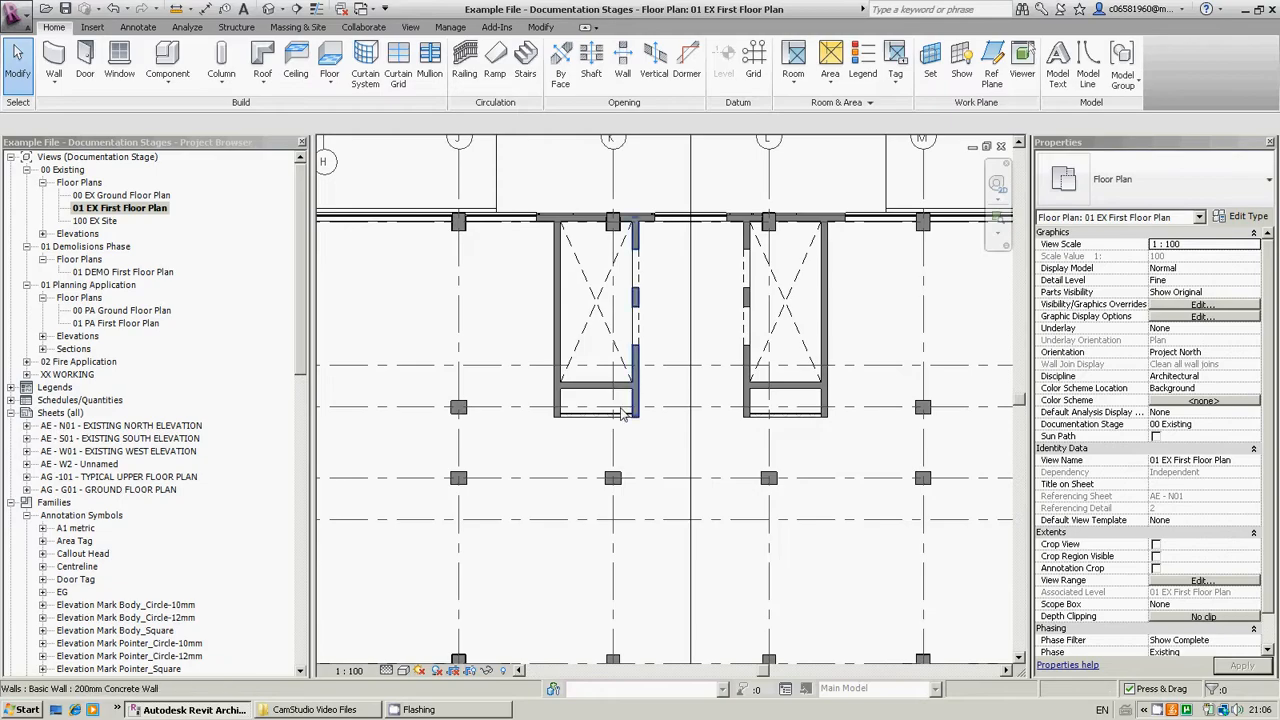
double_click(127, 324)
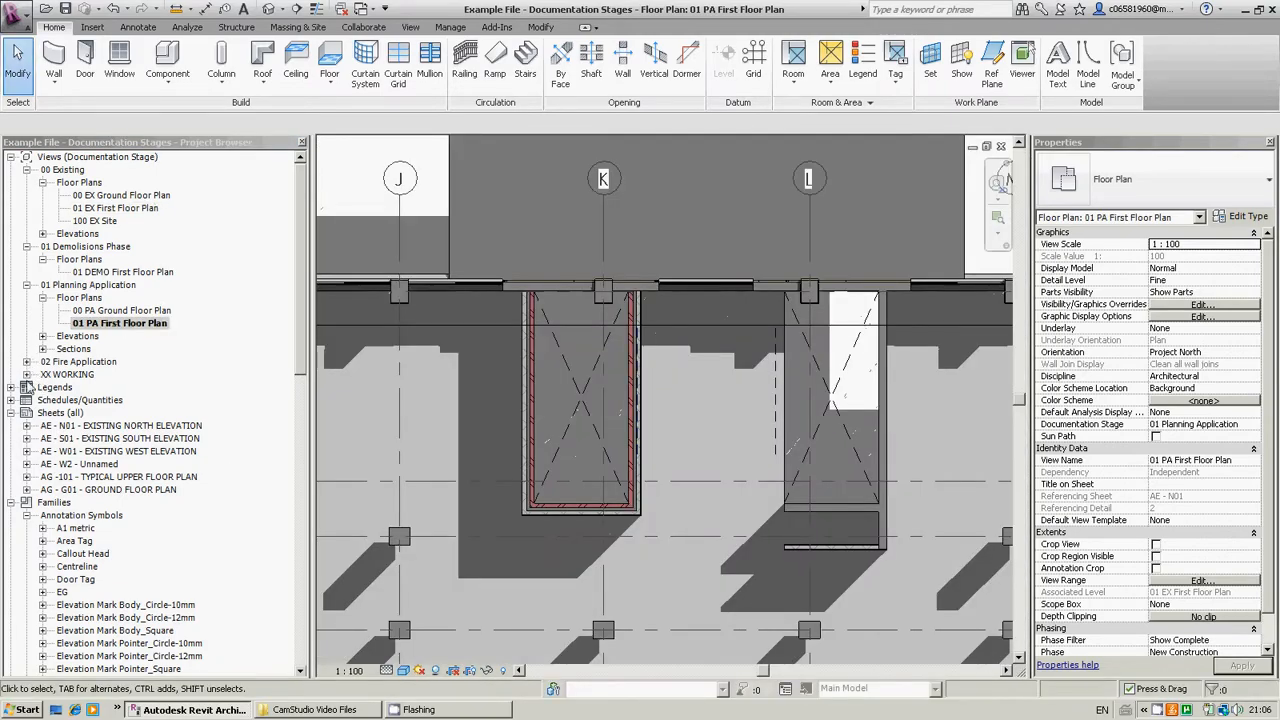
Step: Expand the XX WORKING views, open the Level 3 floor plan and examine its phase and phase filter around the shafts
left_click(86, 376)
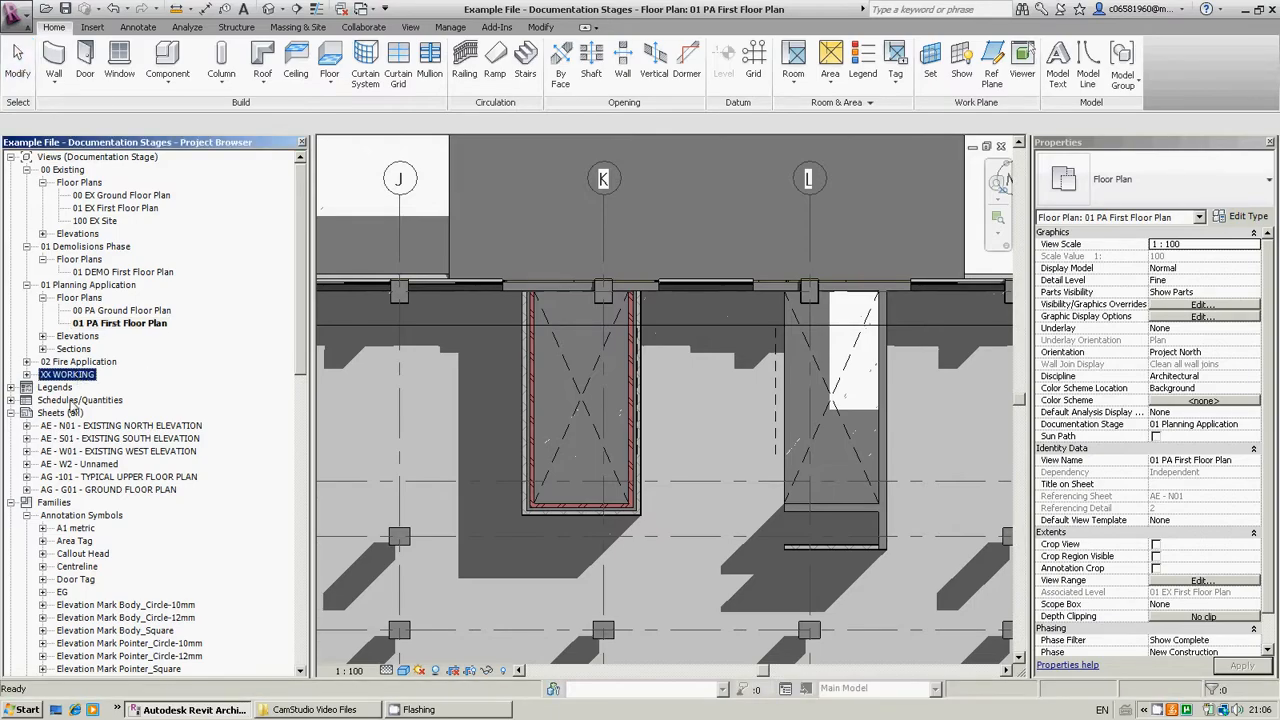
left_click(27, 375)
left_click(27, 375)
left_click(27, 375)
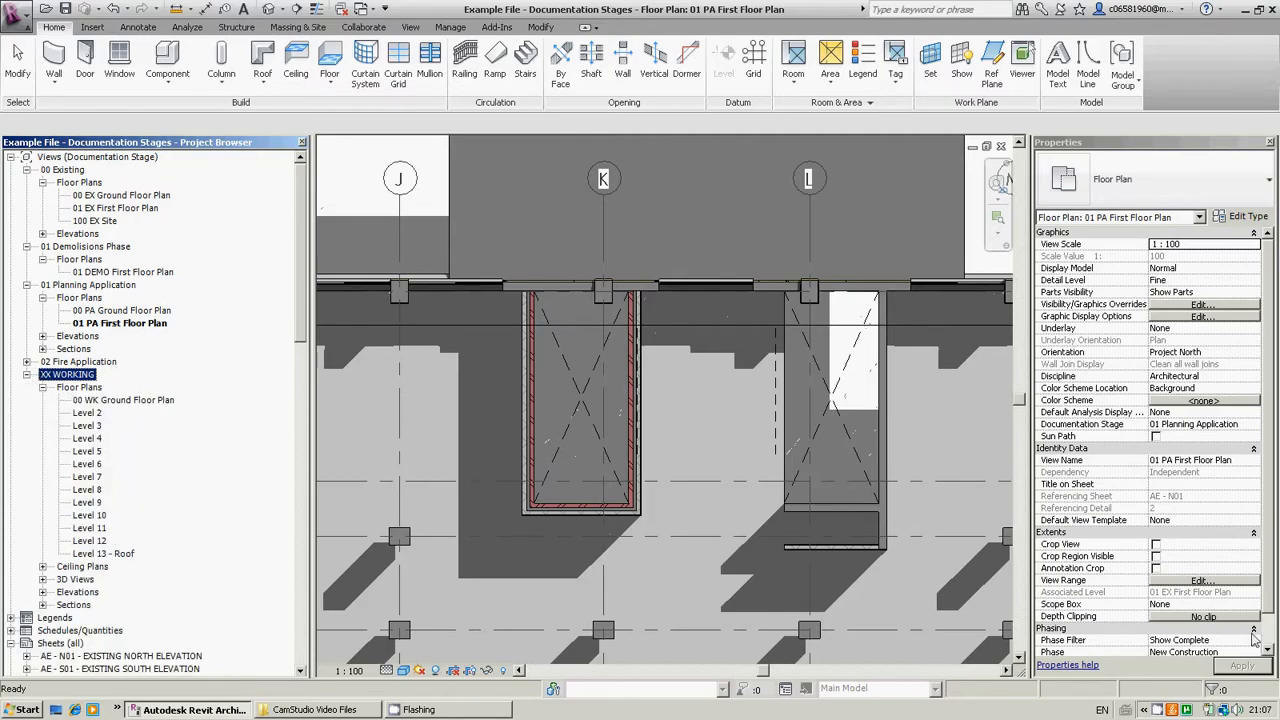
scroll(1198, 645, "down", 1)
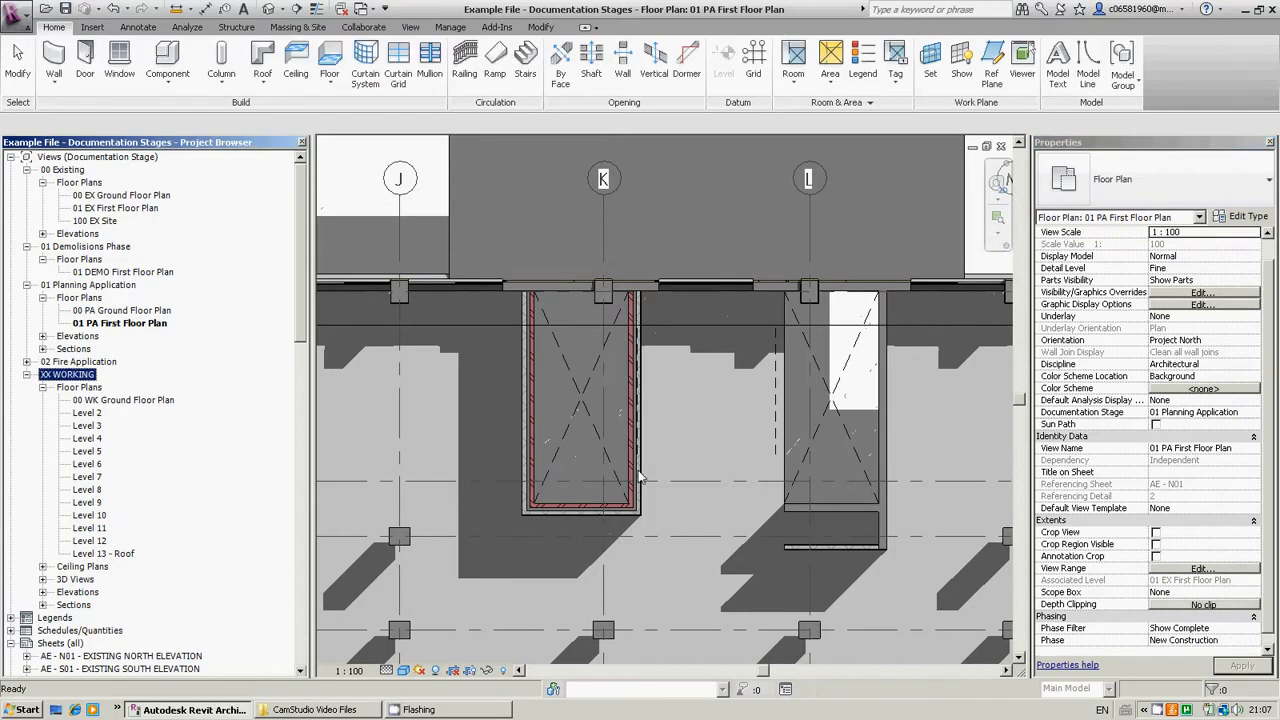
left_click(87, 426)
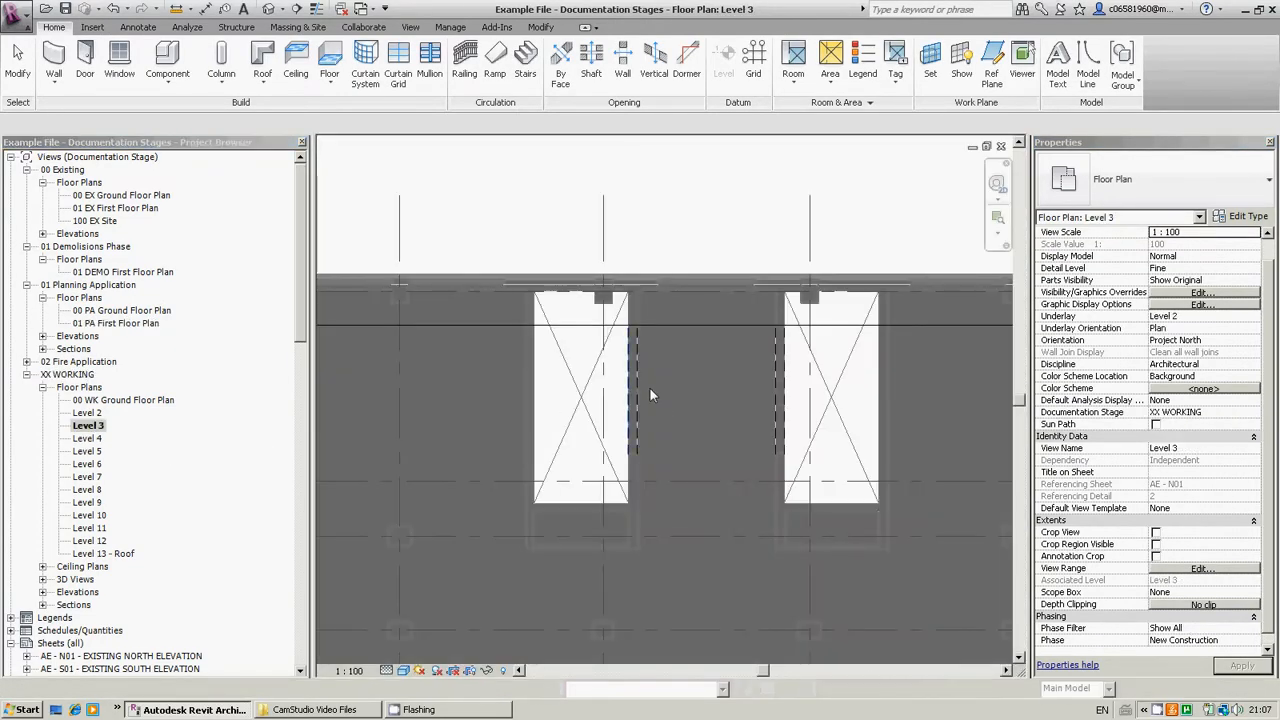
scroll(730, 403, "down", 2)
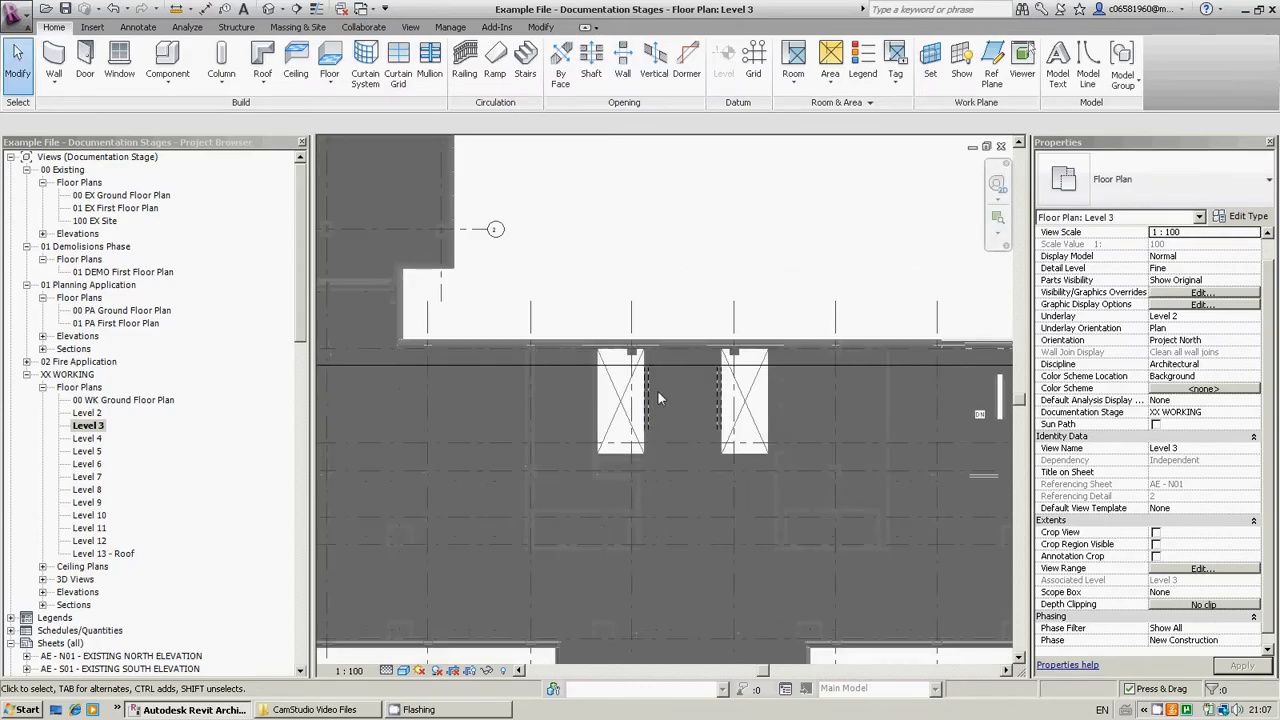
scroll(706, 405, "up", 2)
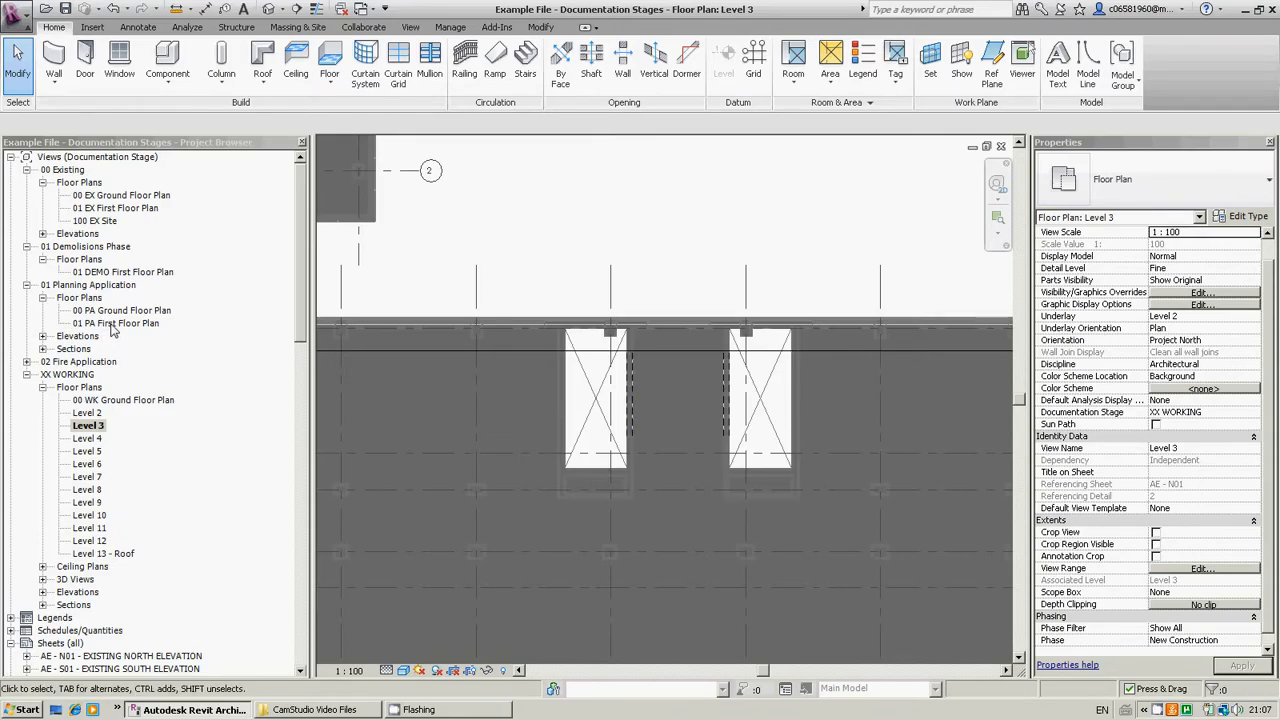
left_click_drag(1265, 614, 1266, 638)
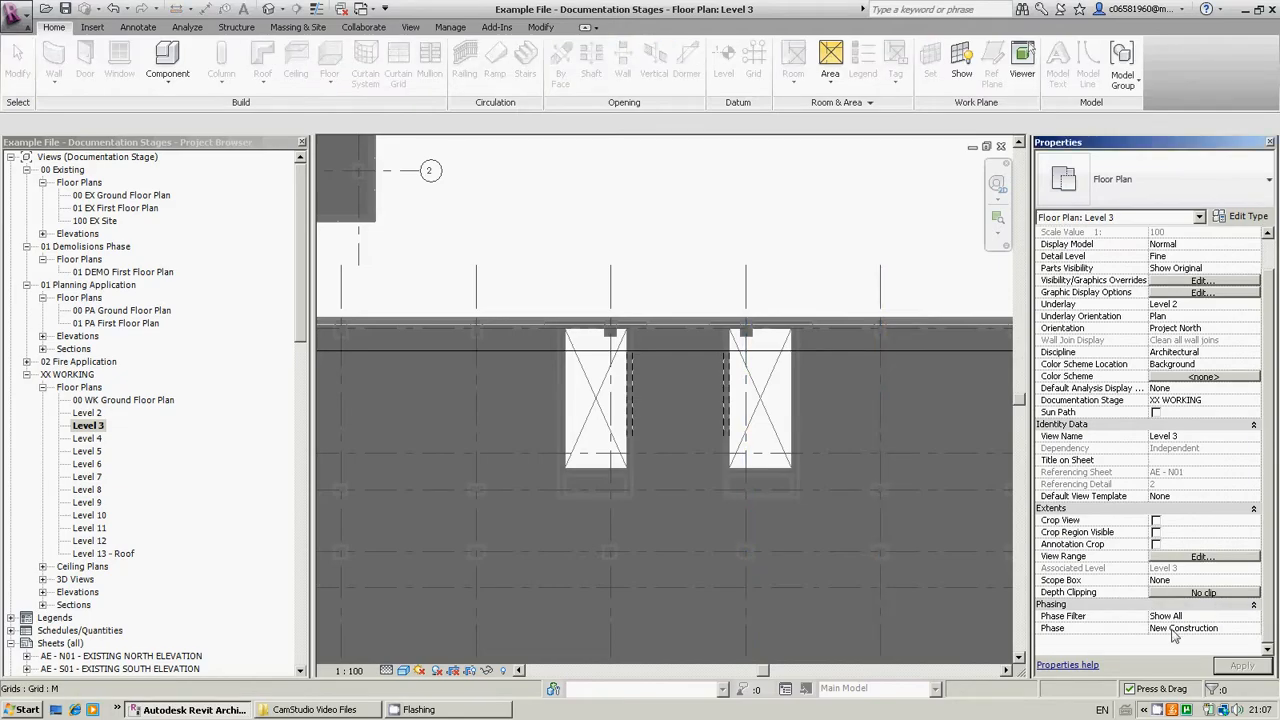
Step: Compare the shaft walls in the 01 PA, 01 DEMO and 01 EX First Floor Plan views in turn
double_click(119, 323)
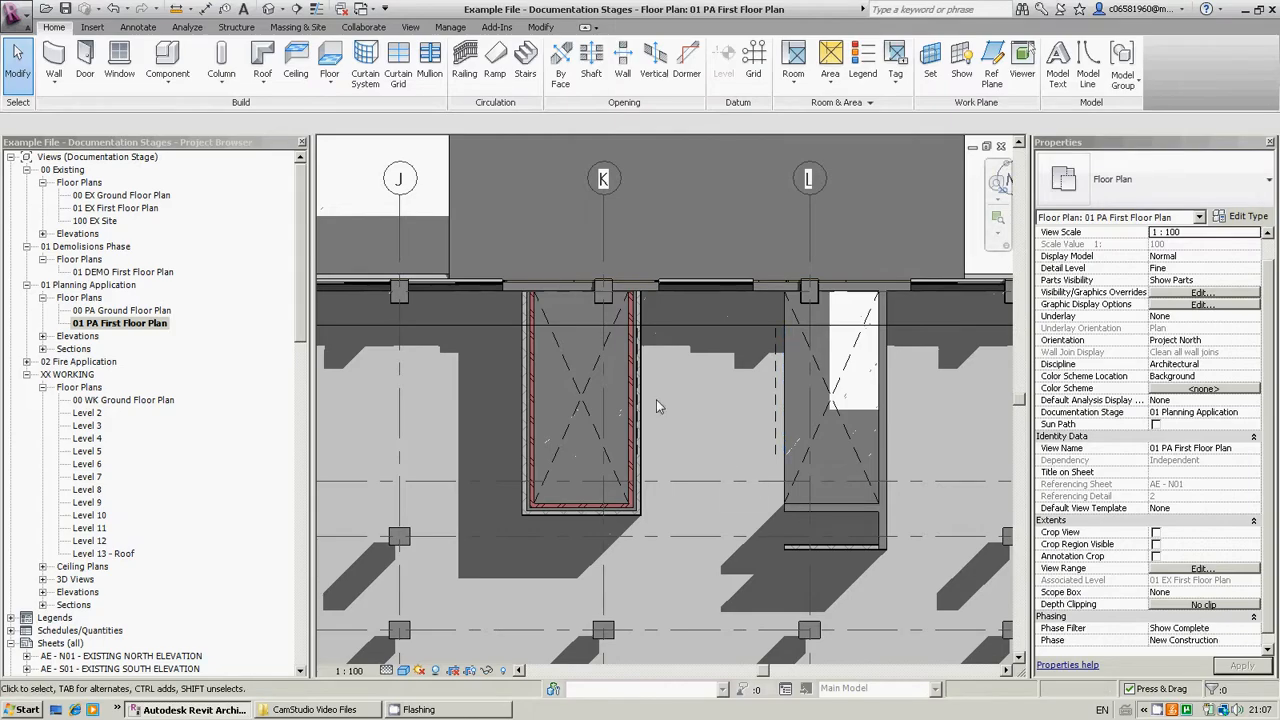
double_click(110, 272)
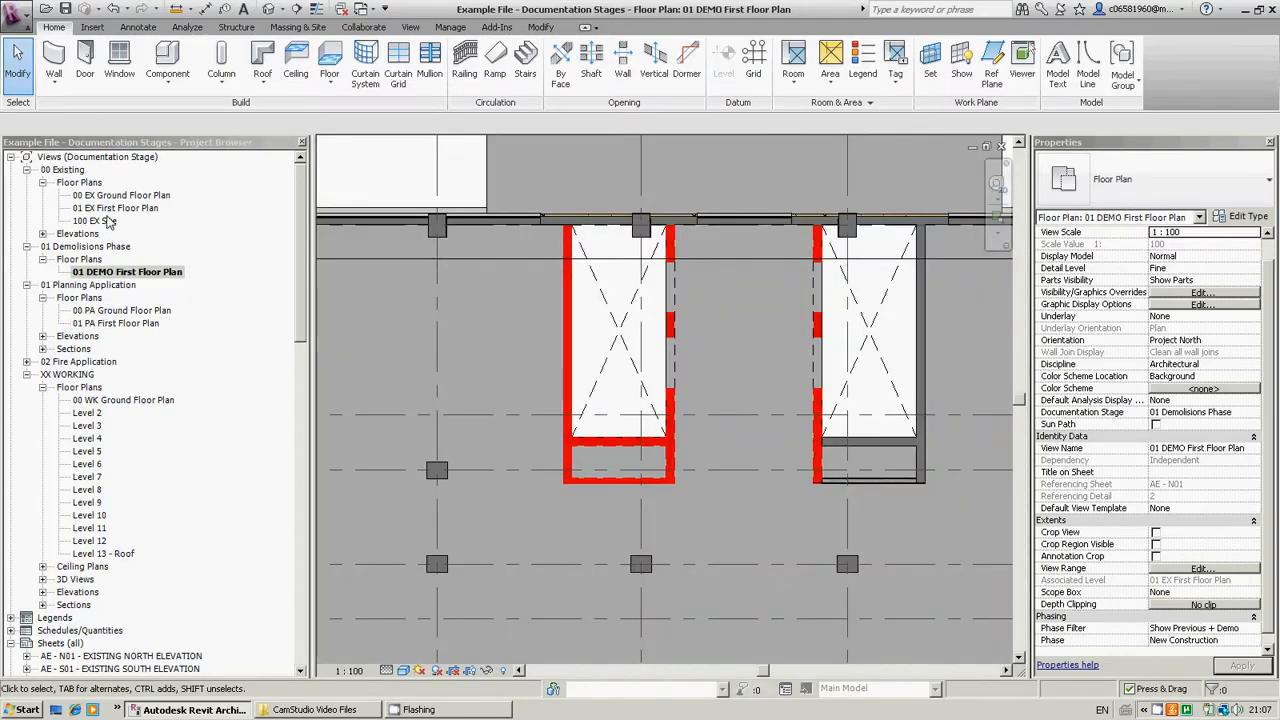
double_click(113, 208)
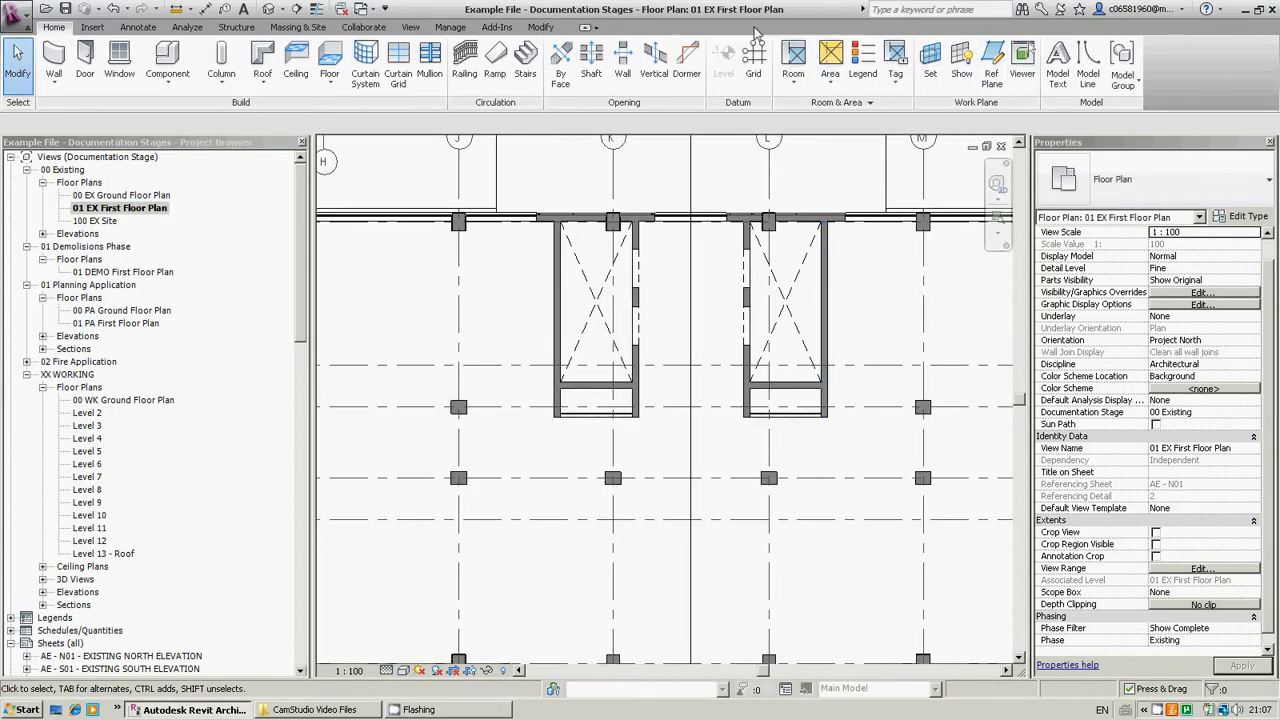
Step: Open the project's Phasing settings and review the Existing and New Construction project phases
left_click(451, 28)
left_click(962, 68)
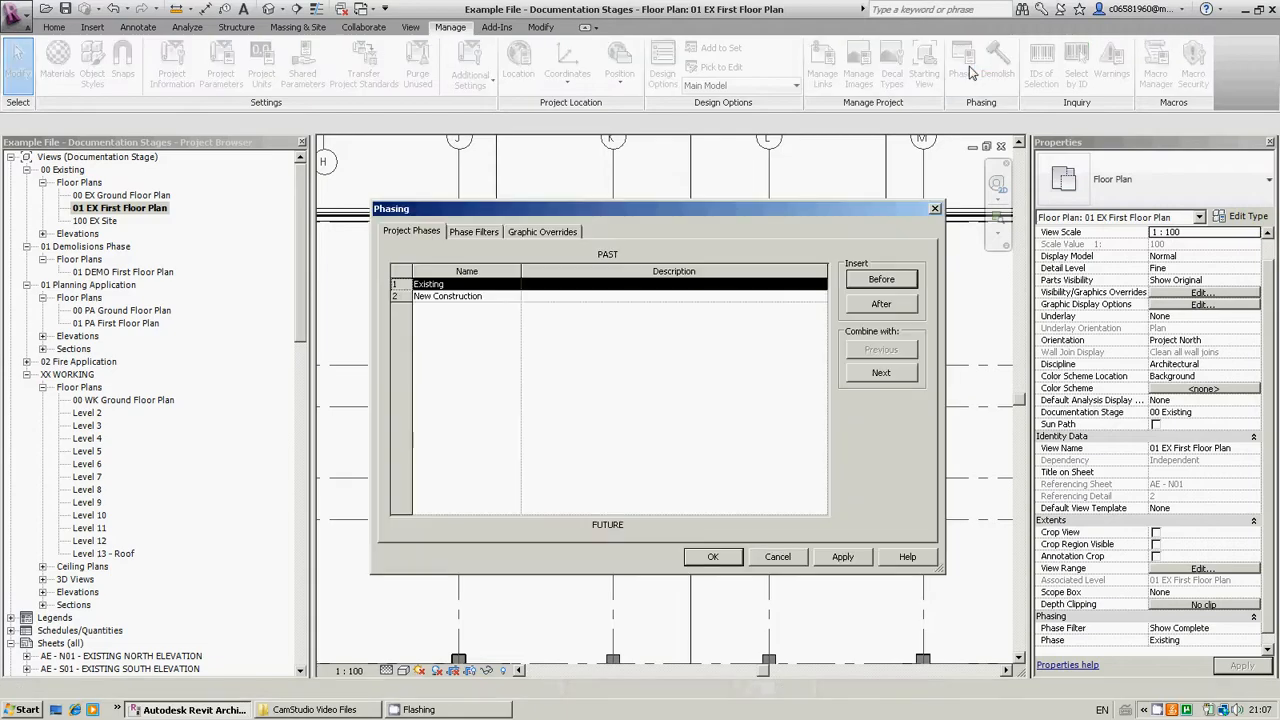
left_click(459, 297)
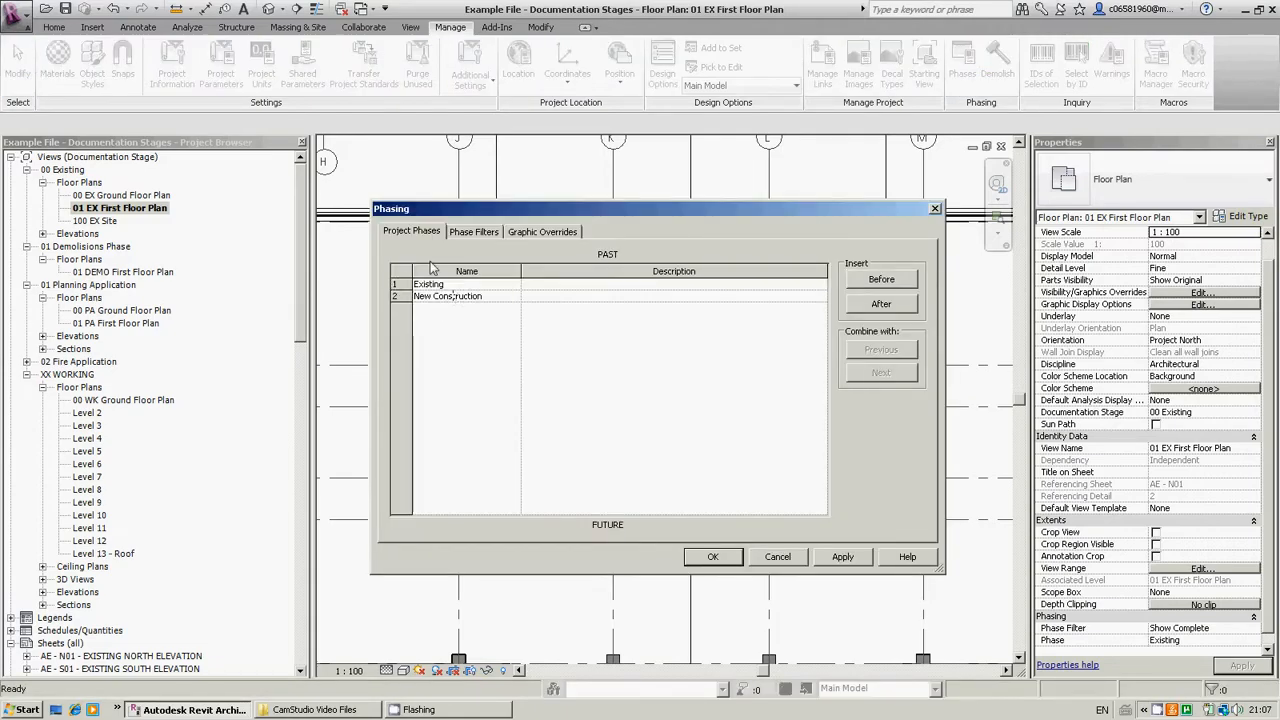
Step: Review how the Show Complete phase filter displays new and existing elements
left_click(472, 232)
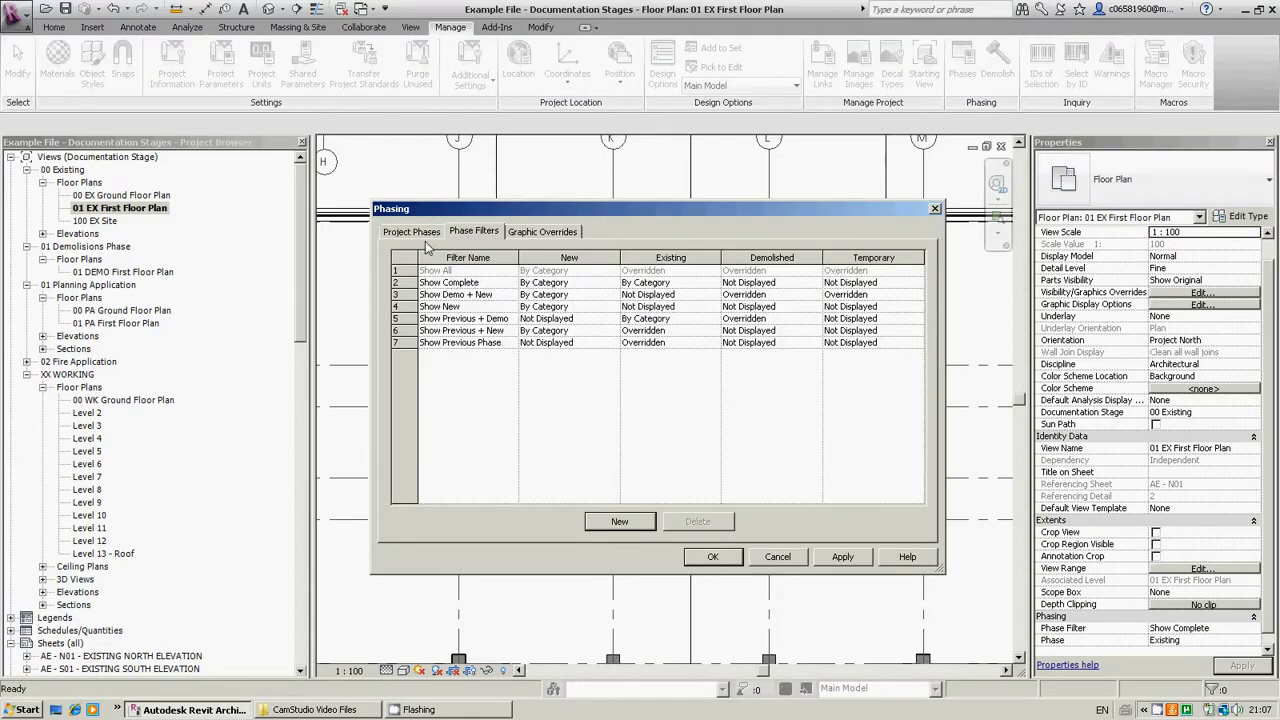
left_click(471, 284)
left_click(432, 282)
left_click(497, 281)
left_click(585, 283)
left_click(585, 283)
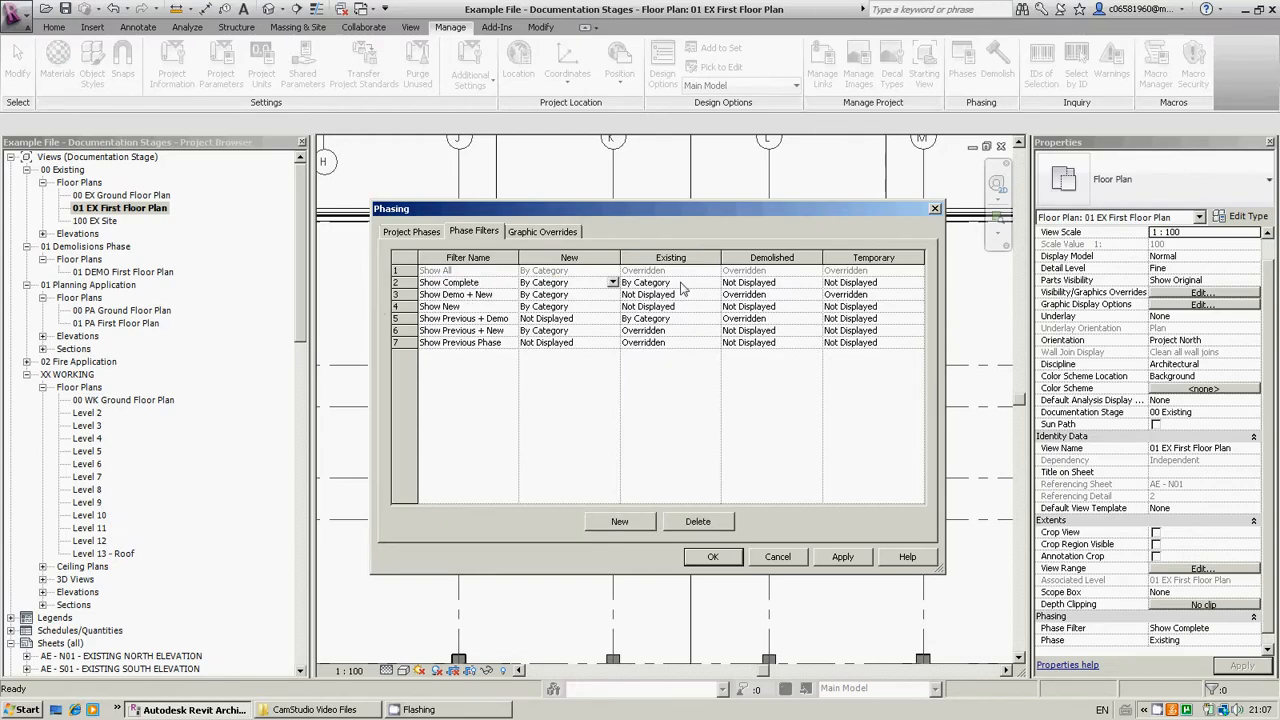
left_click(680, 283)
left_click(681, 282)
Step: Review the Show Previous + Demo phase filter and the phase status graphic overrides, and close the Phasing settings
left_click(452, 320)
left_click_drag(422, 318, 500, 327)
left_click(511, 318)
left_click(560, 231)
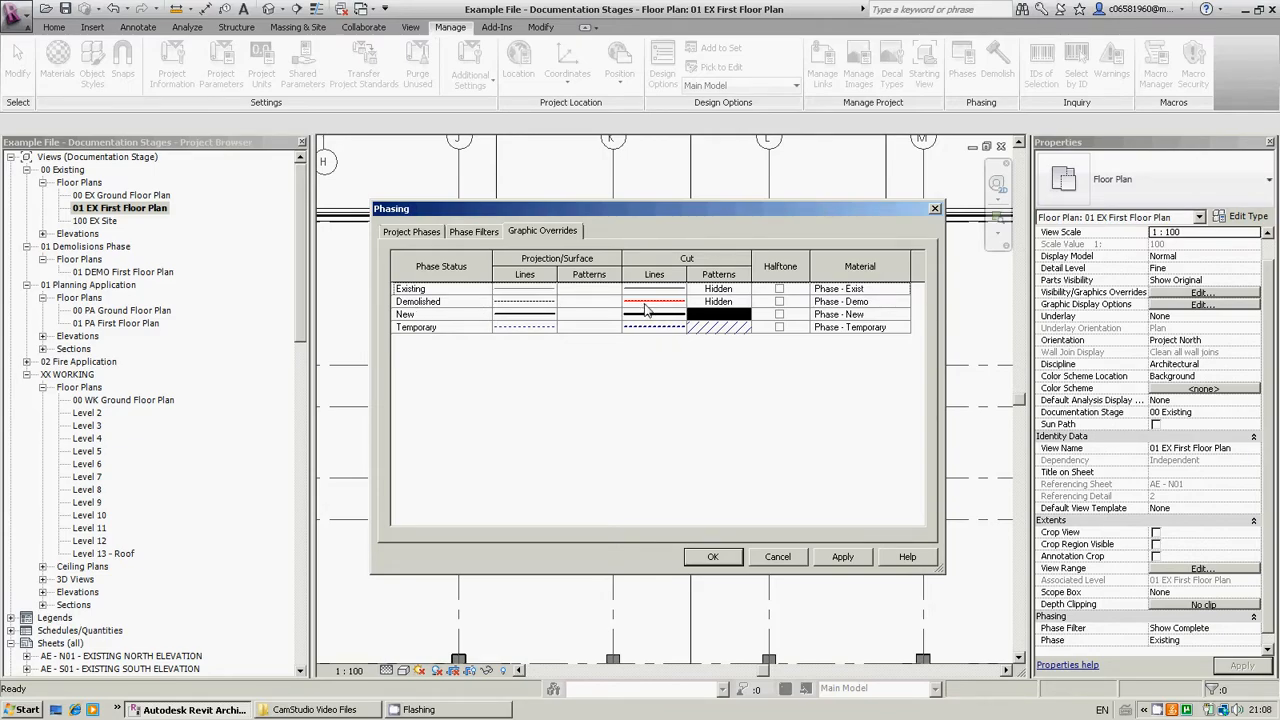
left_click(722, 558)
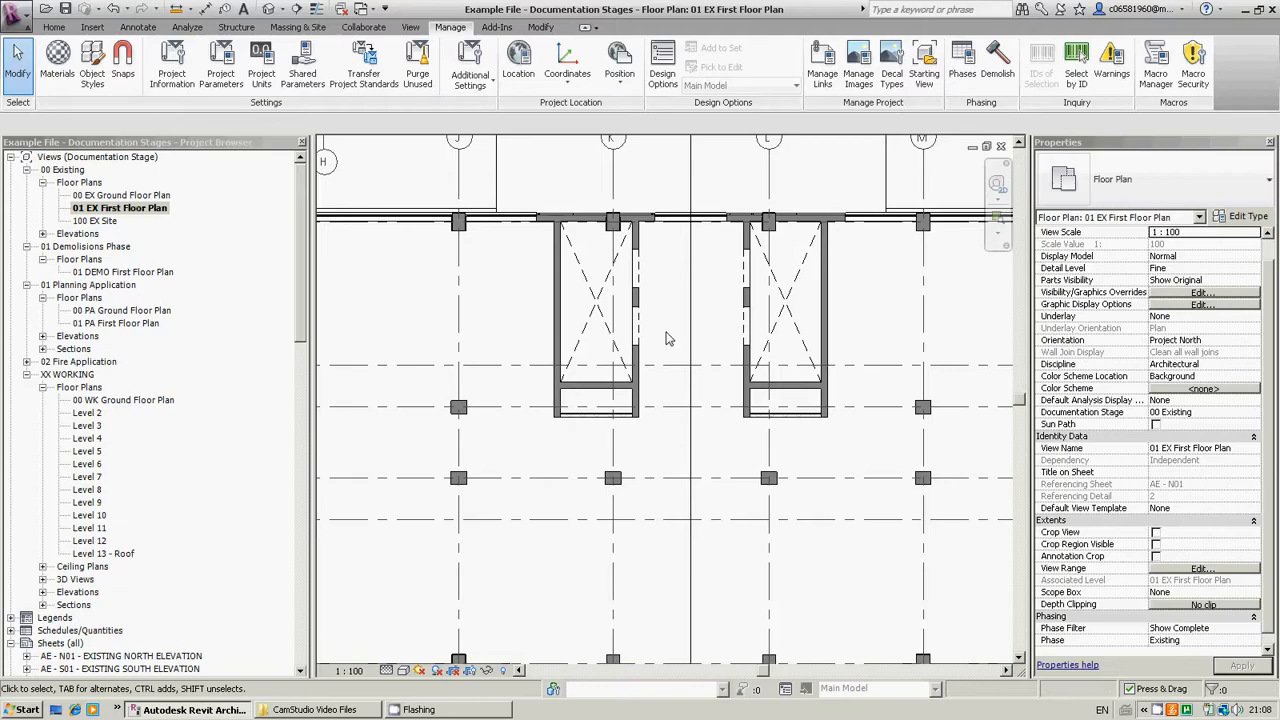